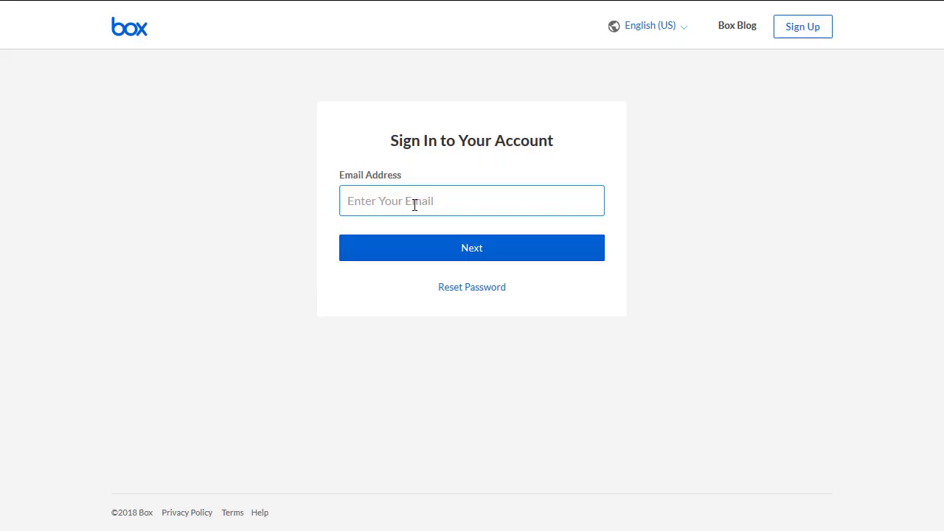
Sign in to Box with the administrator's e-mail and open Help from the avatar menu.
{"action": "type", "text": "johnsmith@example.com"}
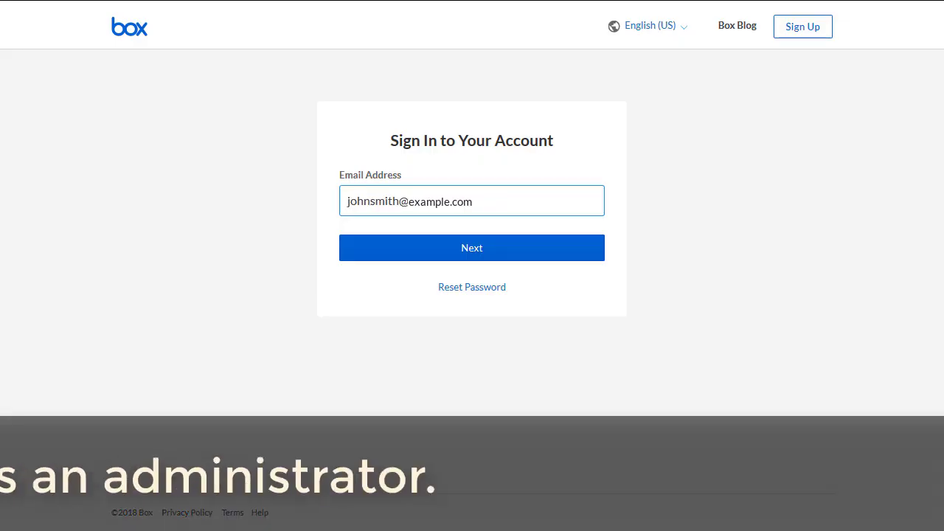
{"action": "left_click", "coordinate": [490, 255]}
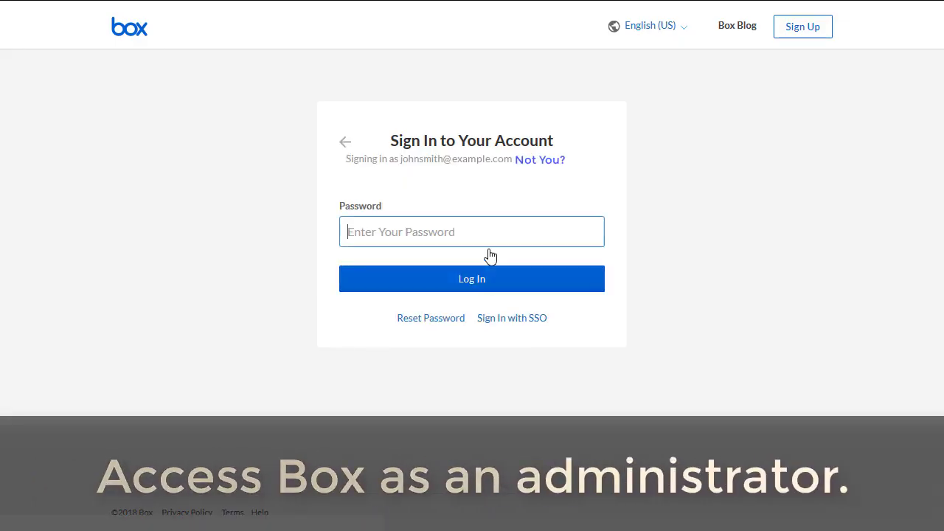
{"action": "left_click", "coordinate": [442, 286]}
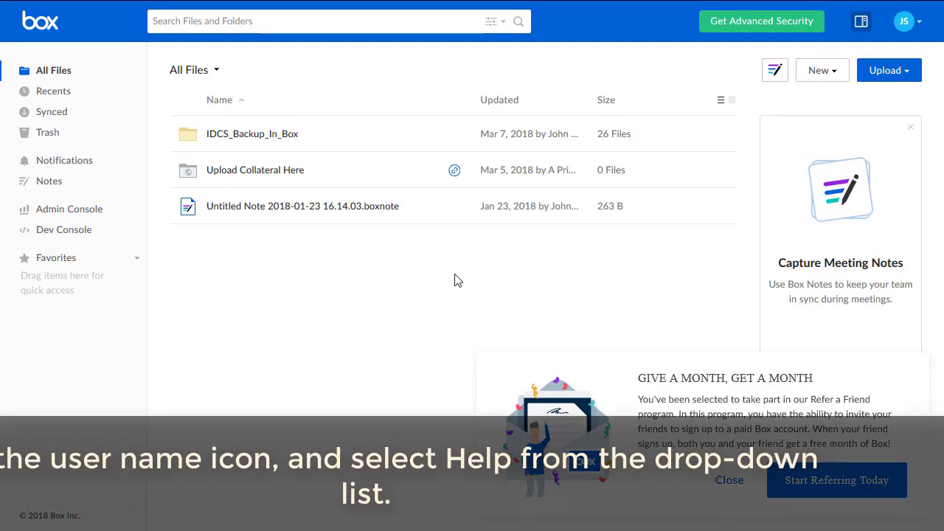
{"action": "left_click", "coordinate": [917, 28]}
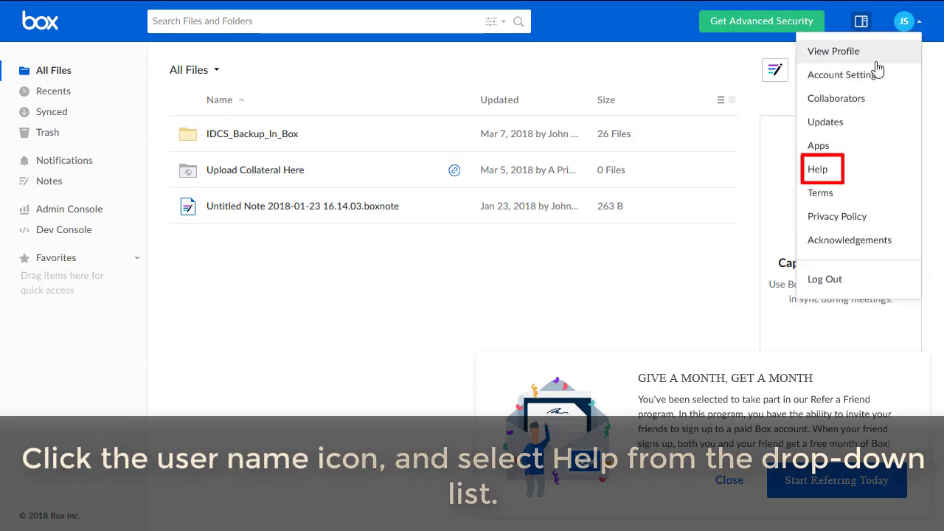
{"action": "left_click", "coordinate": [820, 175]}
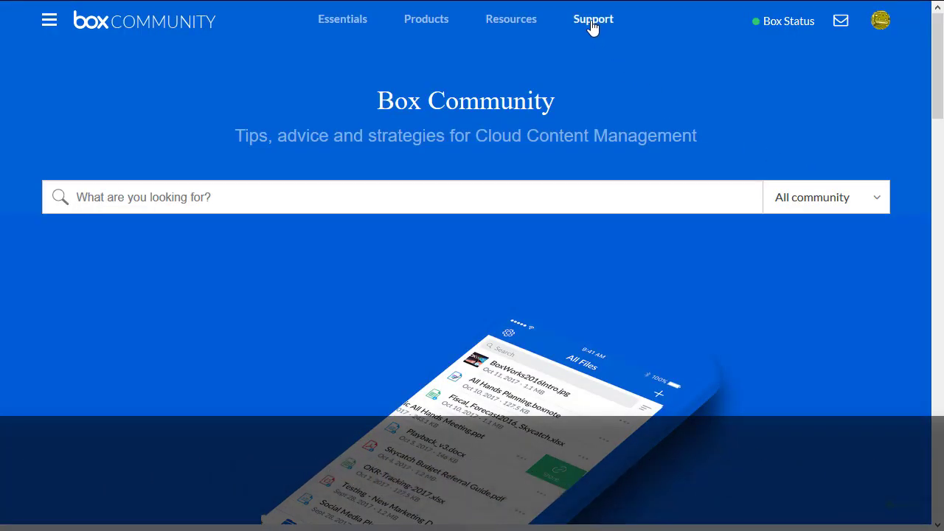
Start a Box Community support case with area SSO Set-up Only and keyword SSO.
{"action": "left_click", "coordinate": [592, 20]}
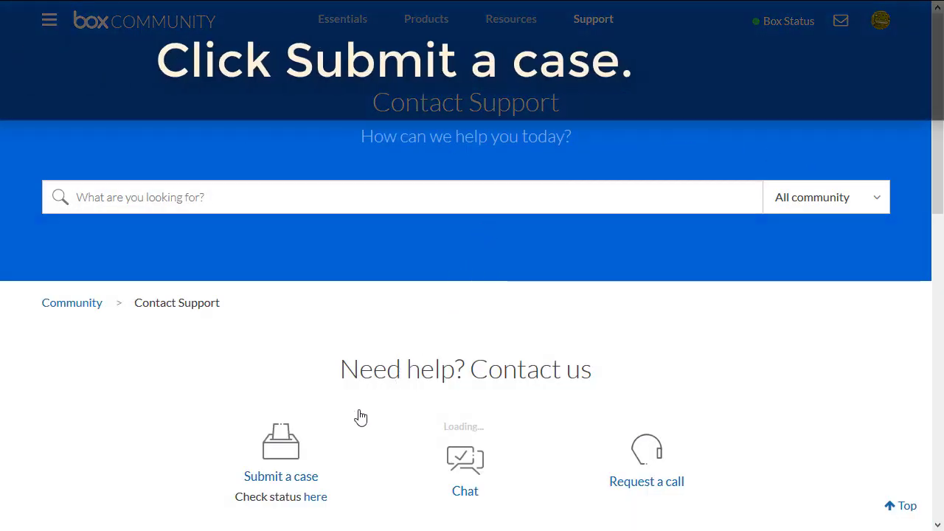
{"action": "left_click", "coordinate": [284, 478]}
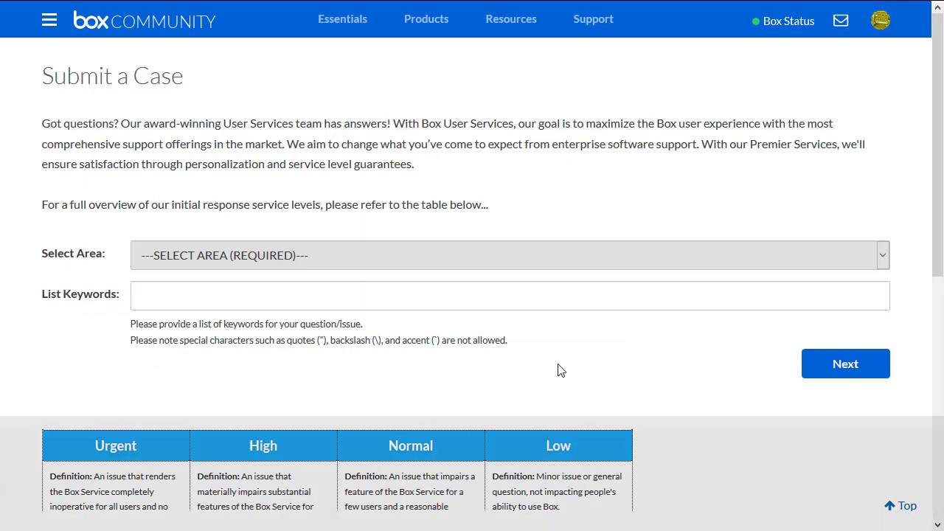
{"action": "left_click", "coordinate": [883, 255]}
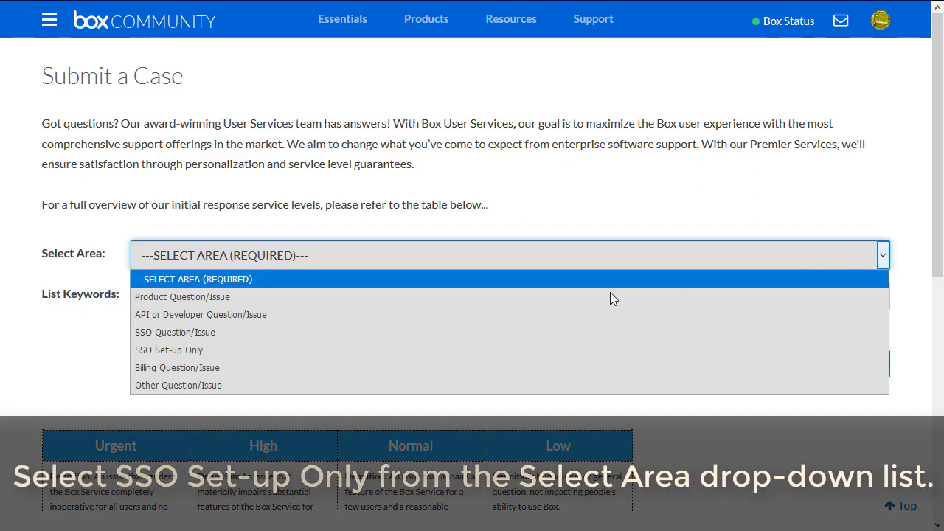
{"action": "left_click", "coordinate": [168, 351]}
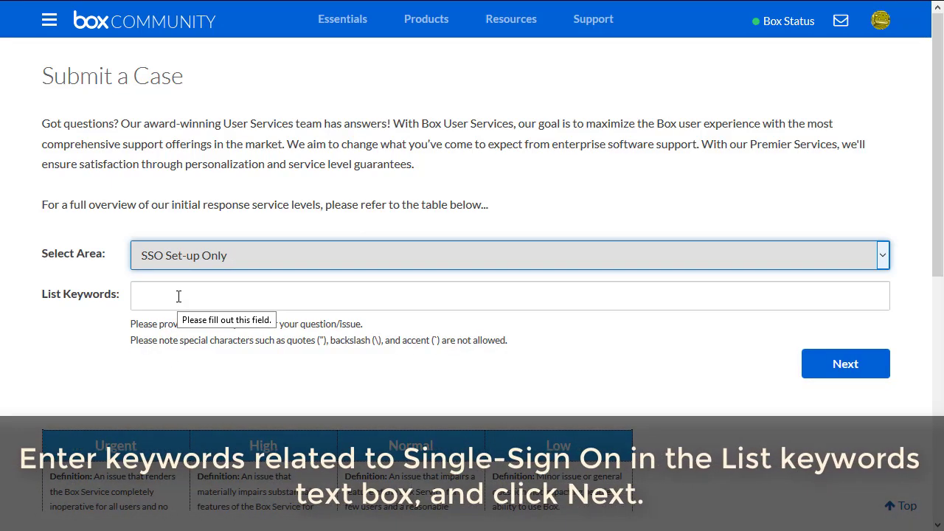
{"action": "left_click", "coordinate": [178, 296]}
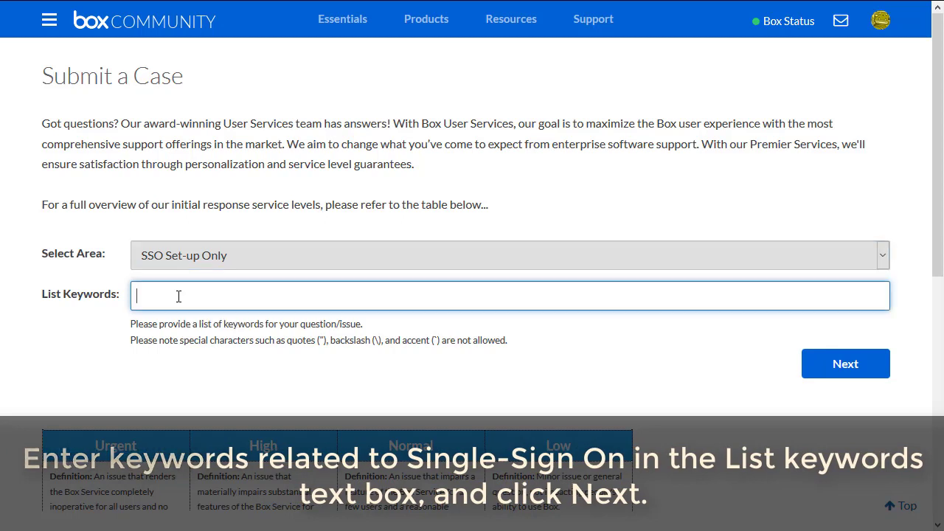
{"action": "left_click", "coordinate": [863, 367]}
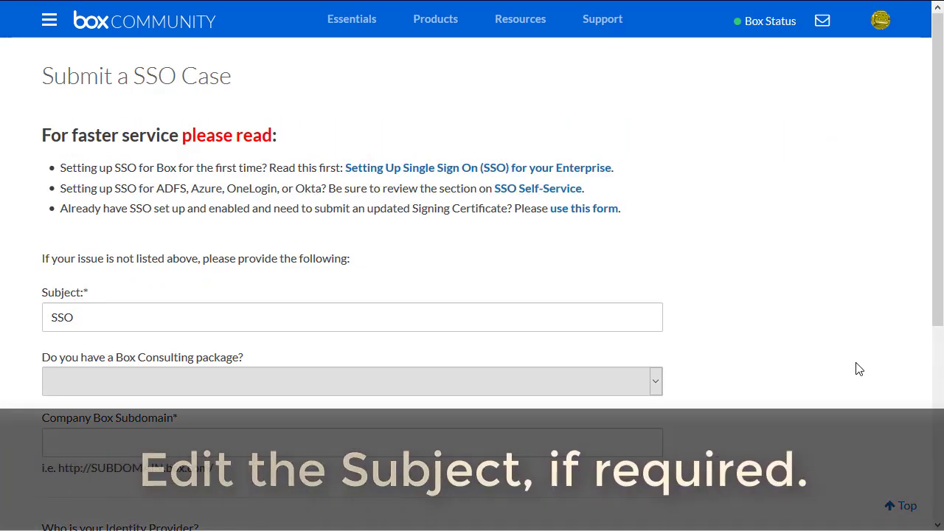
Answer No to having a Box Consulting package on the SSO case.
{"action": "left_click", "coordinate": [83, 316]}
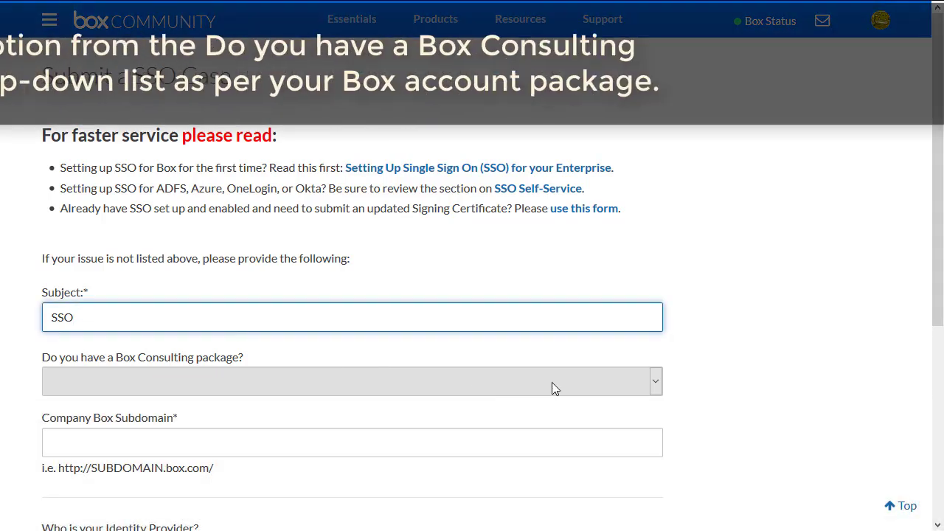
{"action": "left_click", "coordinate": [656, 383]}
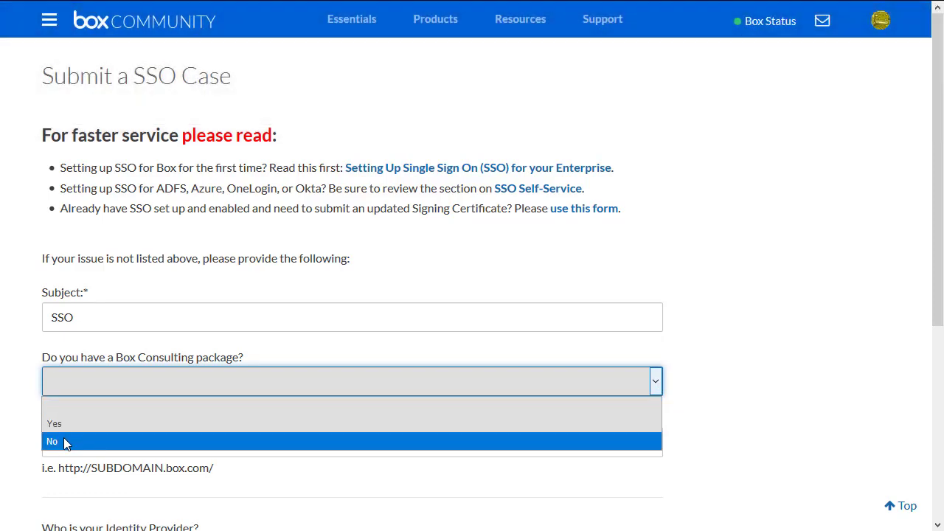
{"action": "left_click", "coordinate": [56, 442]}
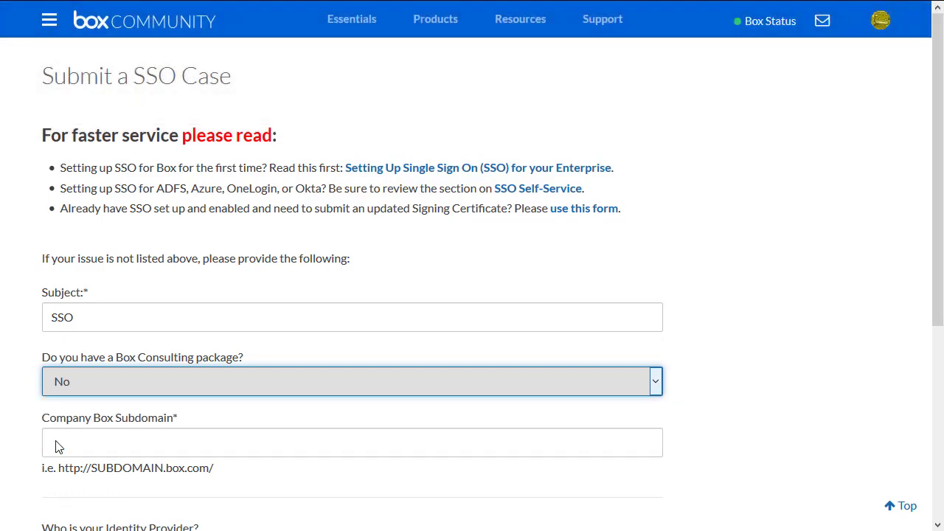
{"action": "scroll", "coordinate": [59, 447], "scroll_direction": "down", "scroll_amount": 3}
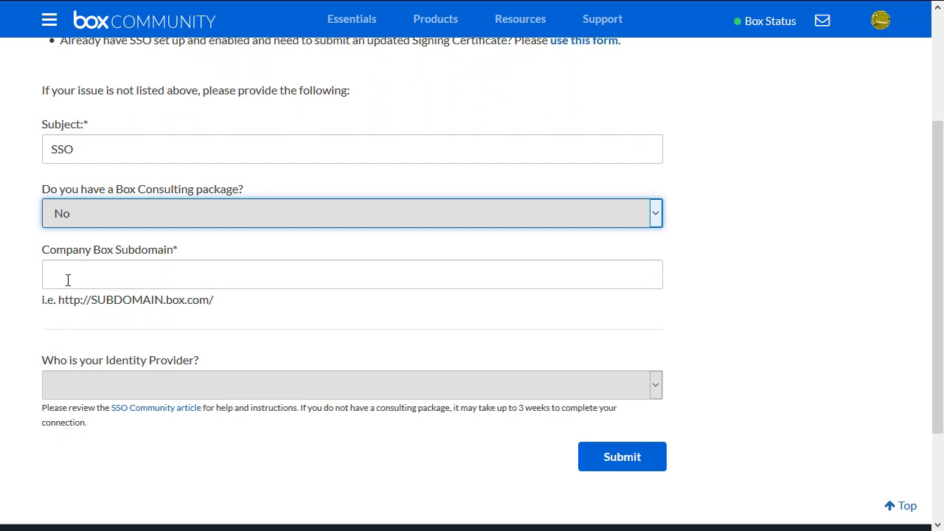
{"action": "left_click", "coordinate": [67, 280]}
{"action": "type", "text": "http://example.box.com/"}
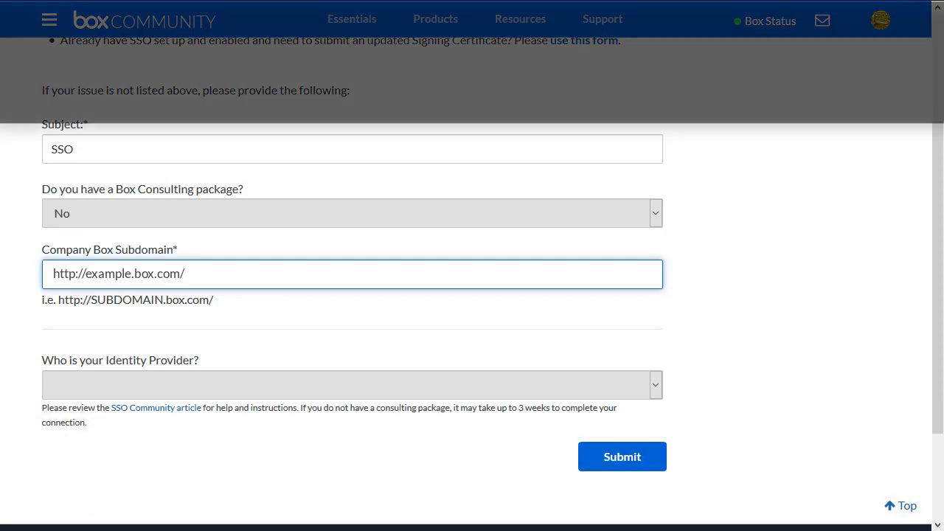
{"action": "key", "text": "Tab"}
{"action": "scroll", "coordinate": [590, 394], "scroll_direction": "down", "scroll_amount": 1}
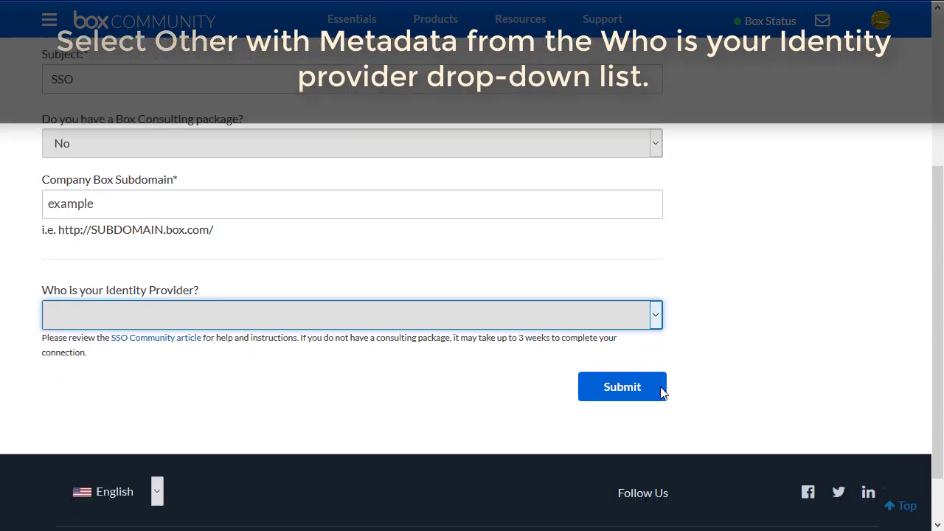
{"action": "left_click", "coordinate": [655, 304]}
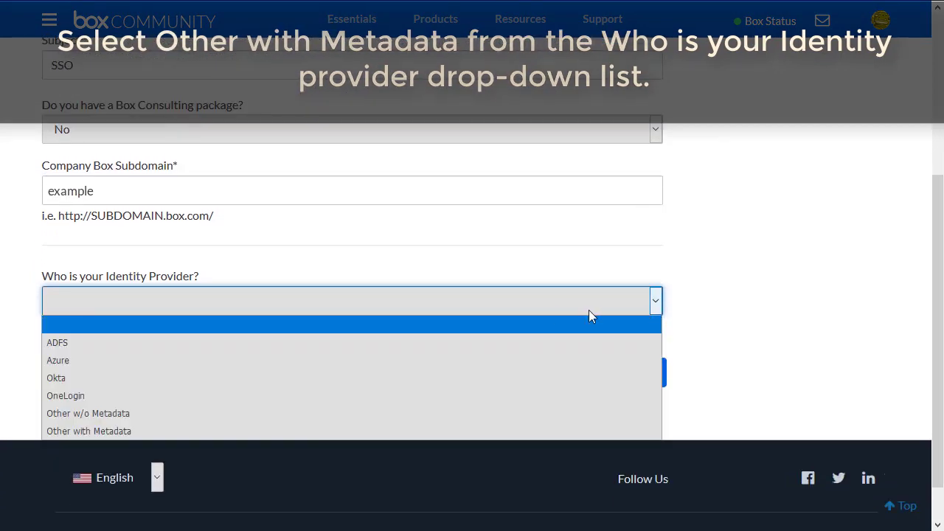
{"action": "left_click", "coordinate": [66, 431]}
{"action": "scroll", "coordinate": [66, 433], "scroll_direction": "down", "scroll_amount": 2}
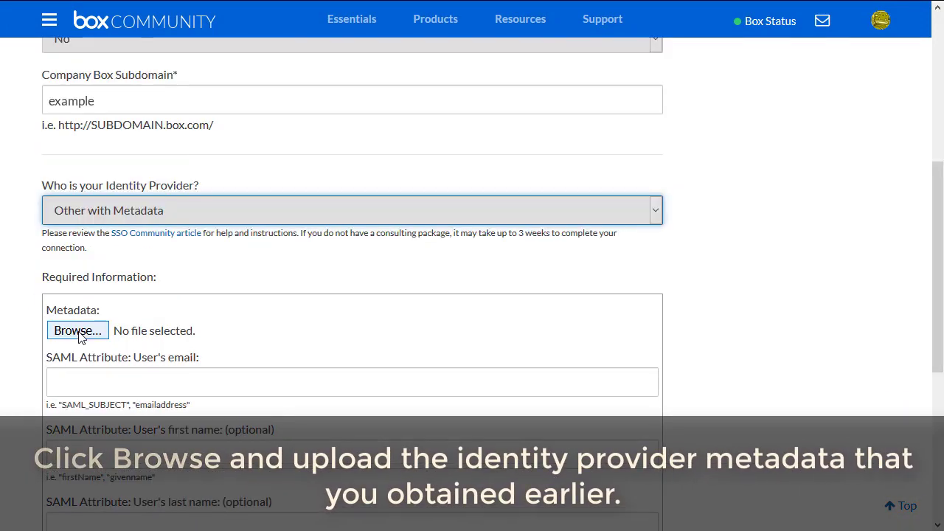
Attach Idp Metadata.xml from the Desktop and fill in the user's email SAML attribute.
{"action": "left_click", "coordinate": [77, 331]}
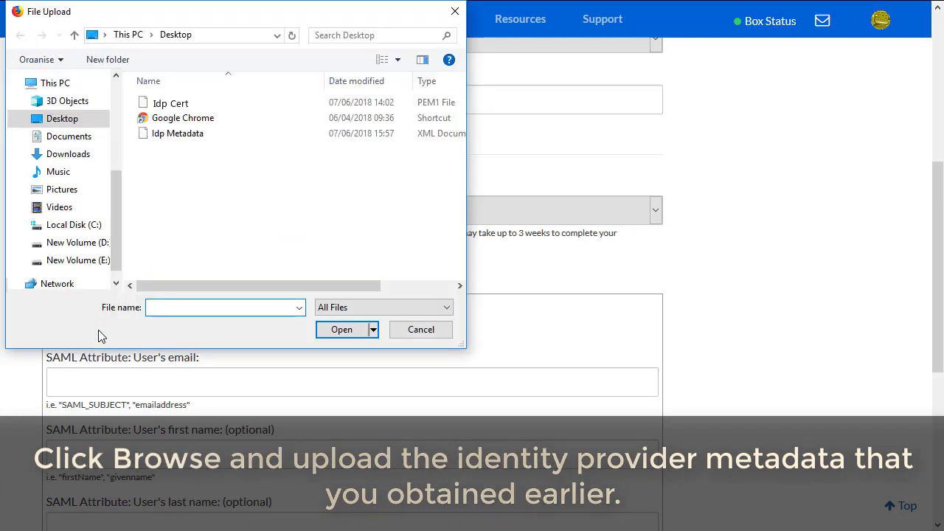
{"action": "left_click", "coordinate": [161, 135]}
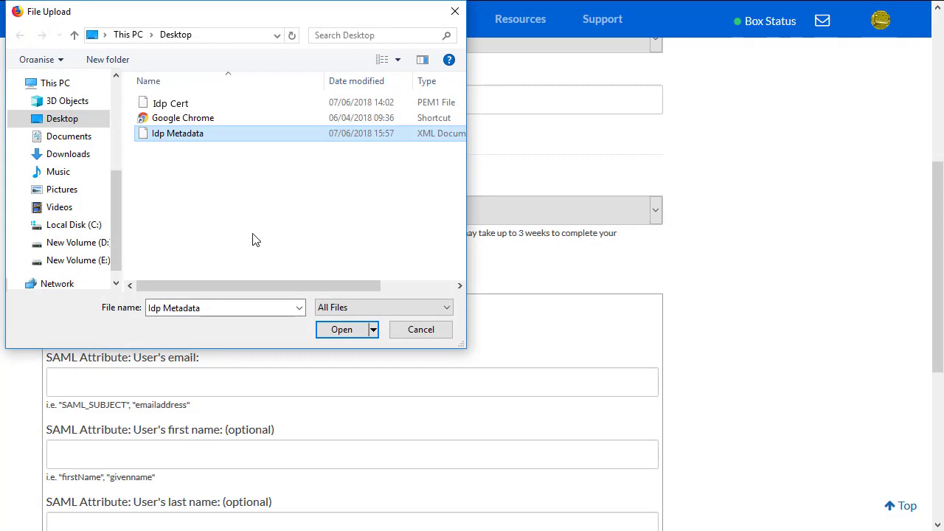
{"action": "left_click", "coordinate": [350, 334]}
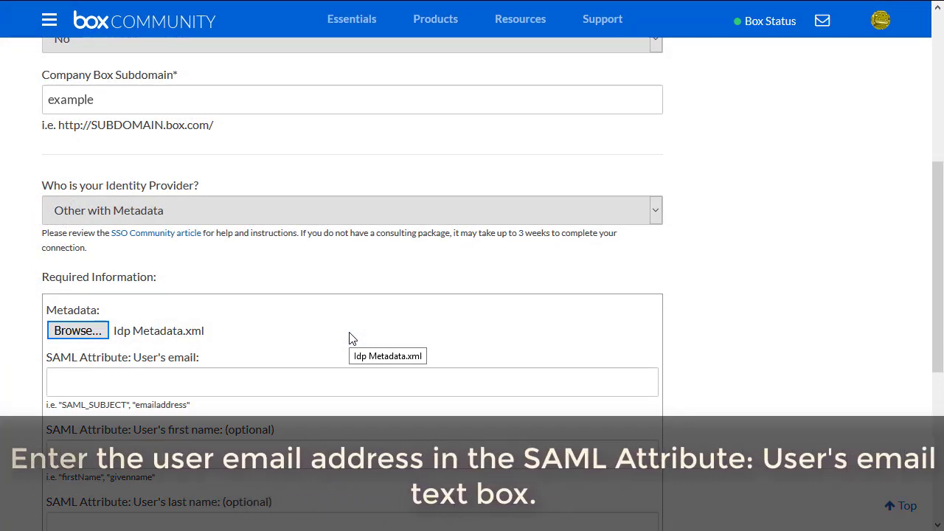
{"action": "left_click", "coordinate": [81, 384]}
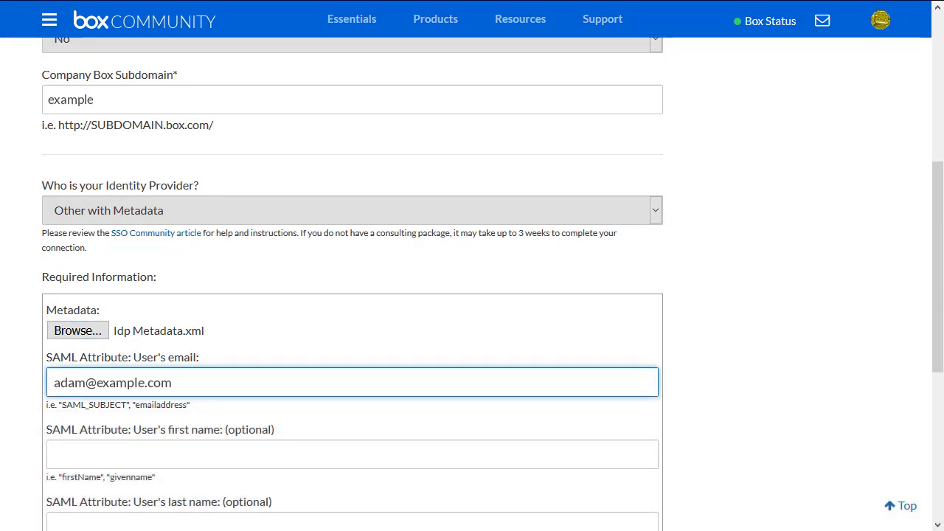
{"action": "scroll", "coordinate": [80, 384], "scroll_direction": "down", "scroll_amount": 5}
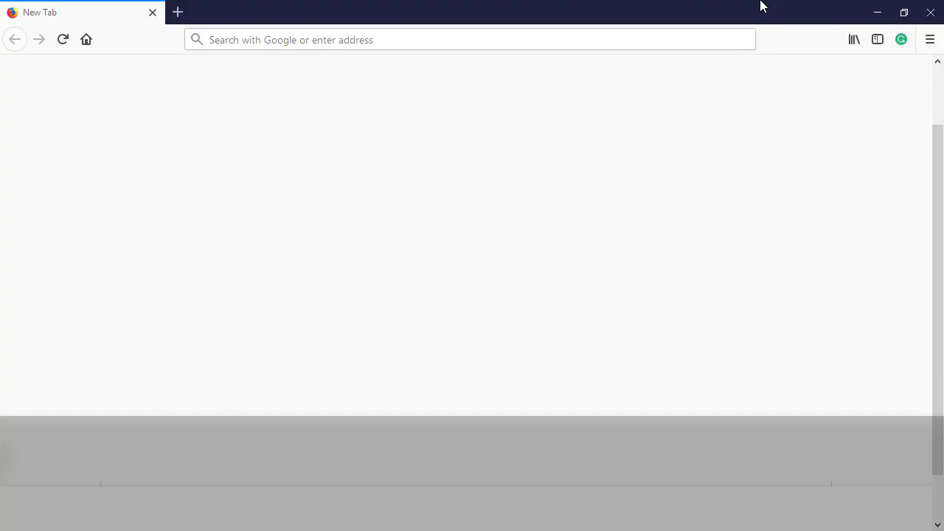
Paste the Box metadata link into a new Firefox tab and load it.
{"action": "left_click", "coordinate": [717, 36]}
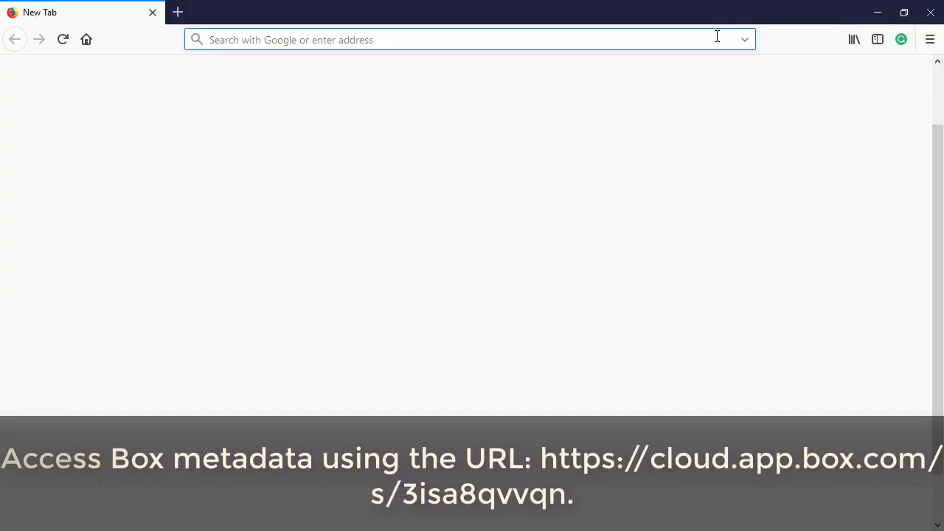
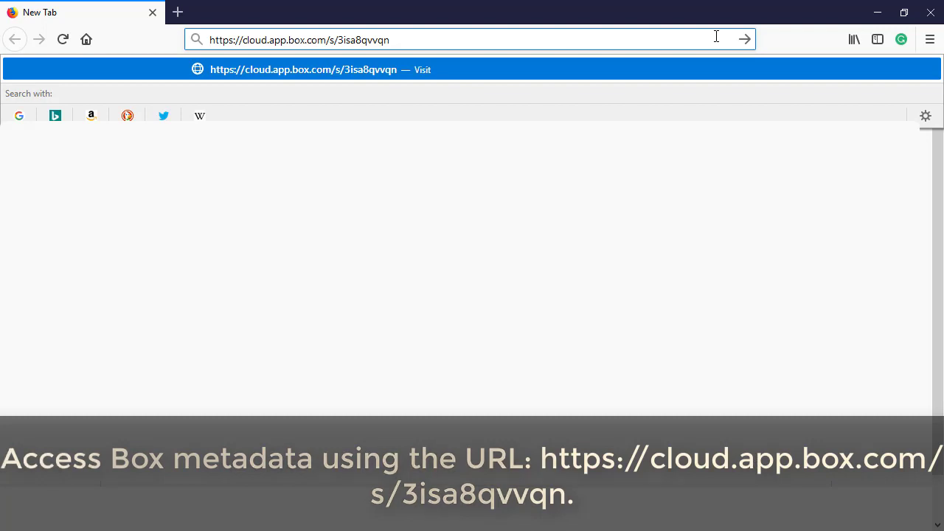
{"action": "key", "text": "Return"}
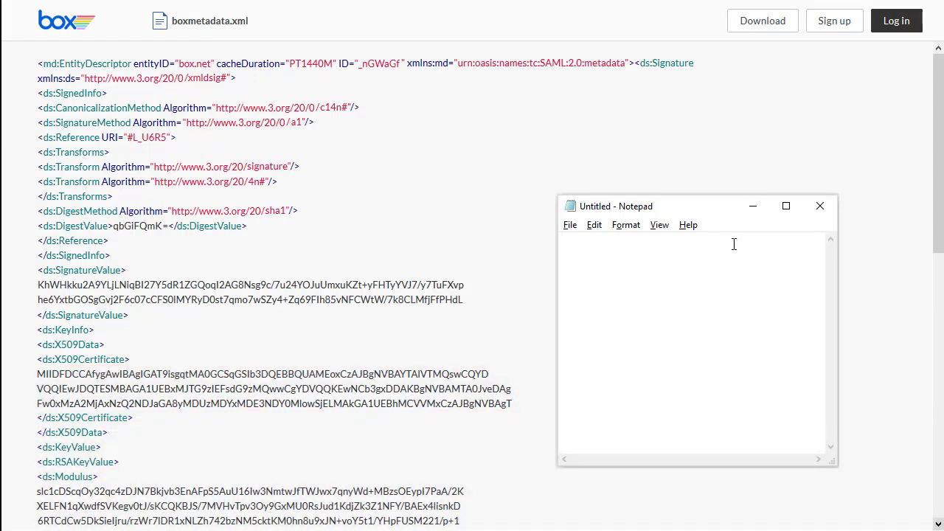
Paste the Box certificate into Notepad and wrap it in BEGIN/END CERTIFICATE lines.
{"action": "key", "text": "ctrl+v"}
{"action": "key", "text": "ctrl+Home"}
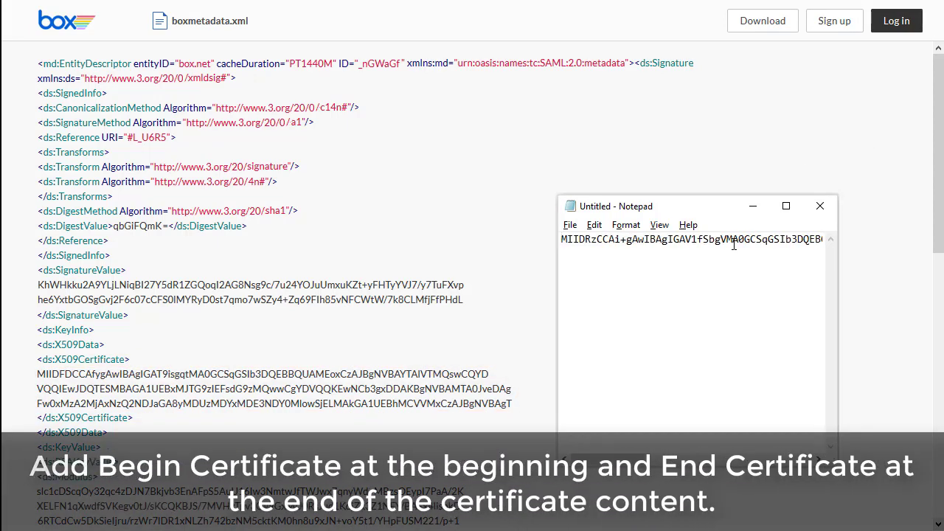
{"action": "key", "text": "Return"}
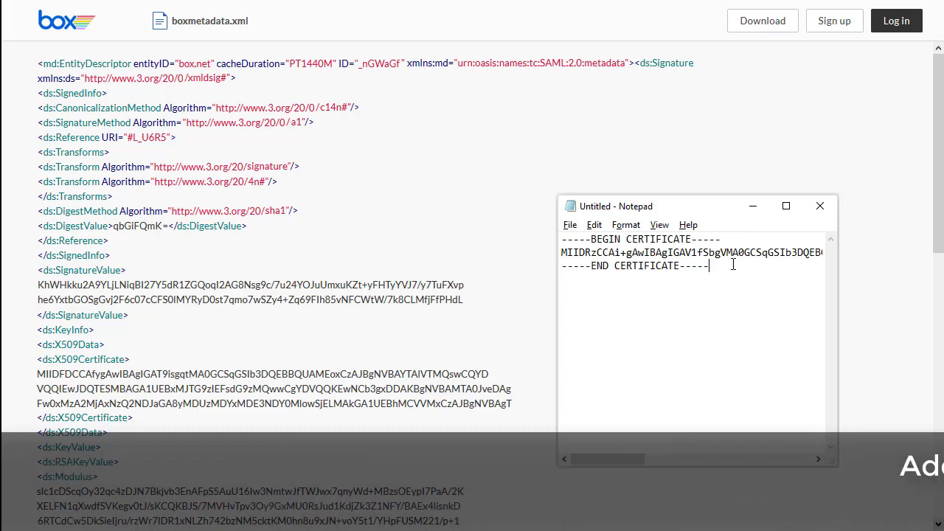
Save the note as Box_SP_Cert.pem in the Box SP Cert folder.
{"action": "left_click", "coordinate": [570, 225]}
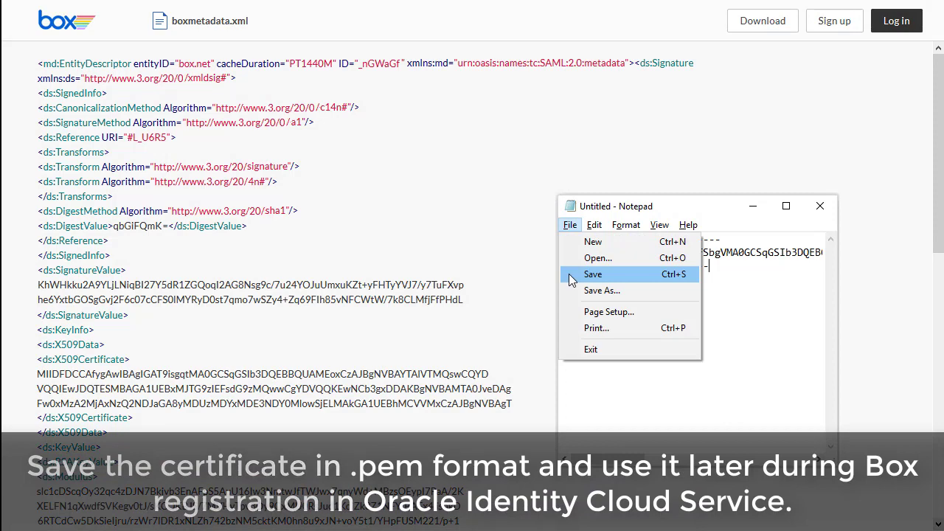
{"action": "left_click", "coordinate": [593, 275]}
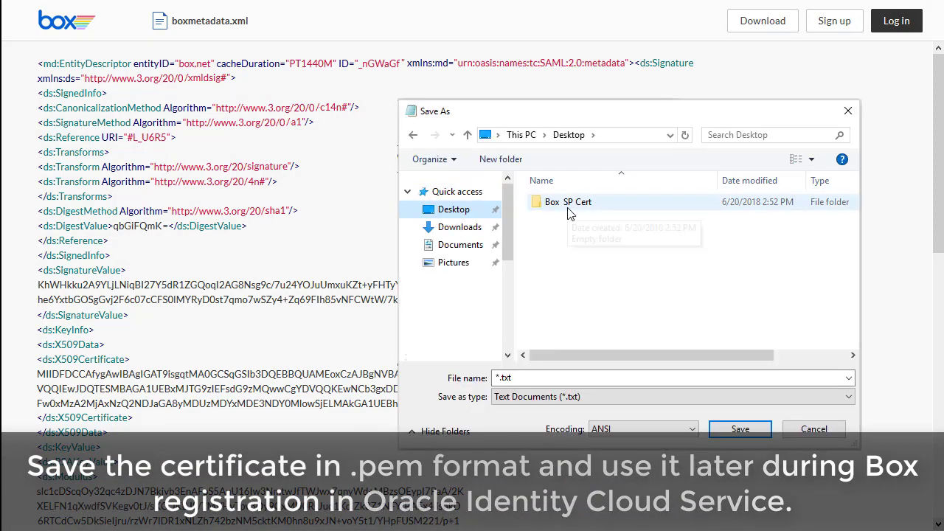
{"action": "double_click", "coordinate": [568, 202]}
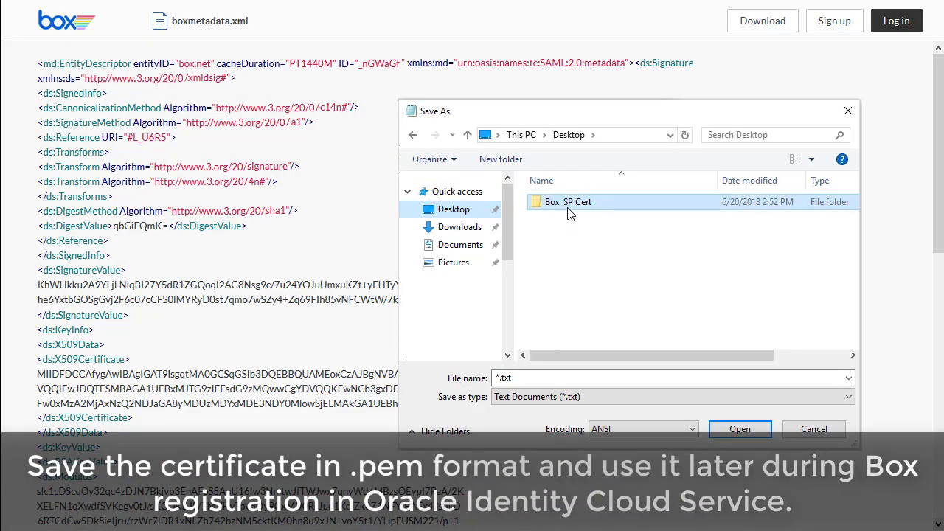
{"action": "left_click", "coordinate": [554, 377]}
{"action": "type", "text": "Box_SP_Cert"}
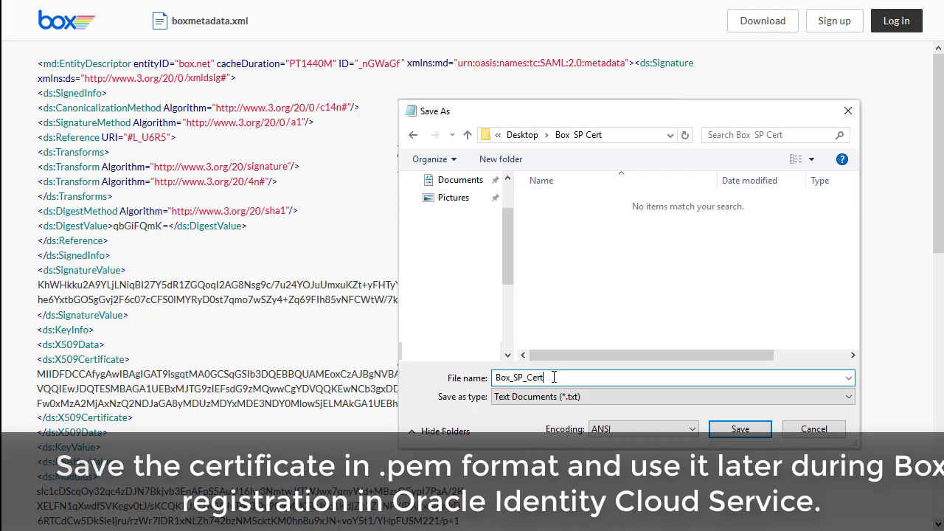
{"action": "type", "text": ".pem"}
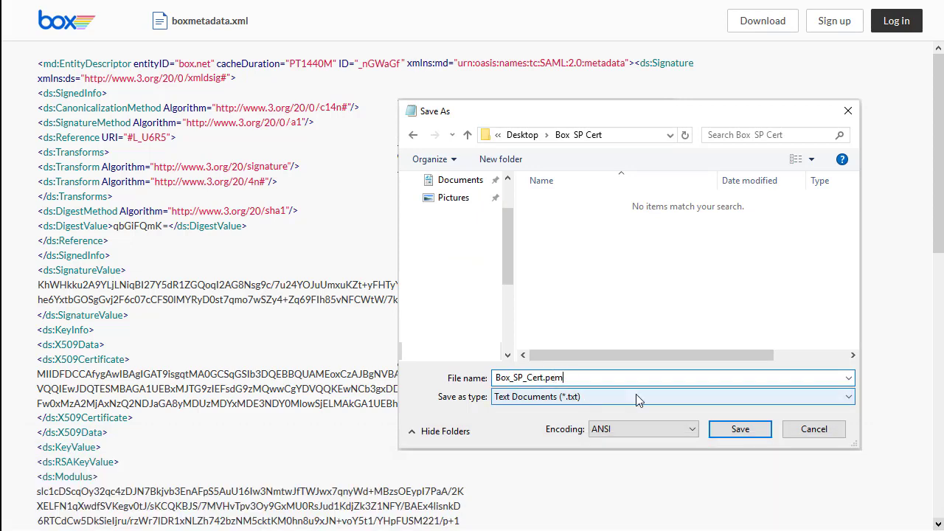
{"action": "left_click", "coordinate": [740, 429]}
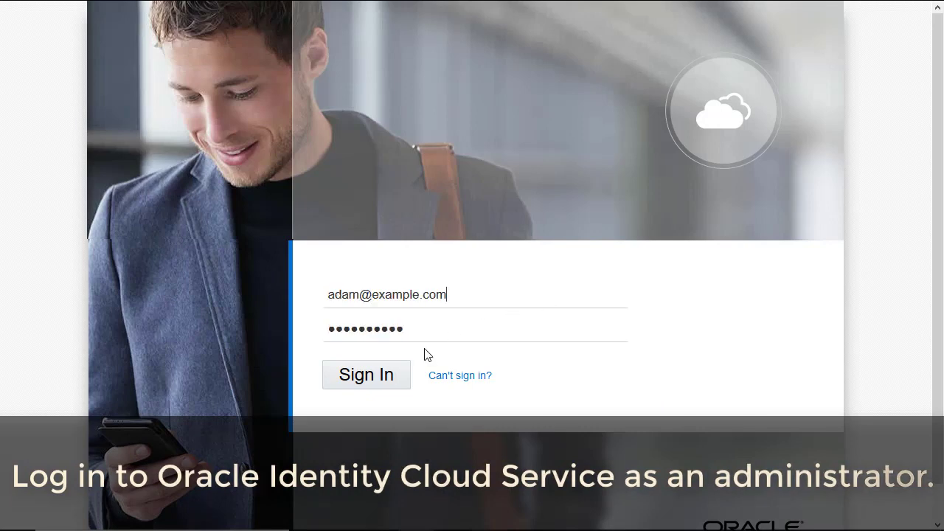
Sign in as administrator and start adding a new application from the Applications tile.
{"action": "left_click", "coordinate": [374, 381]}
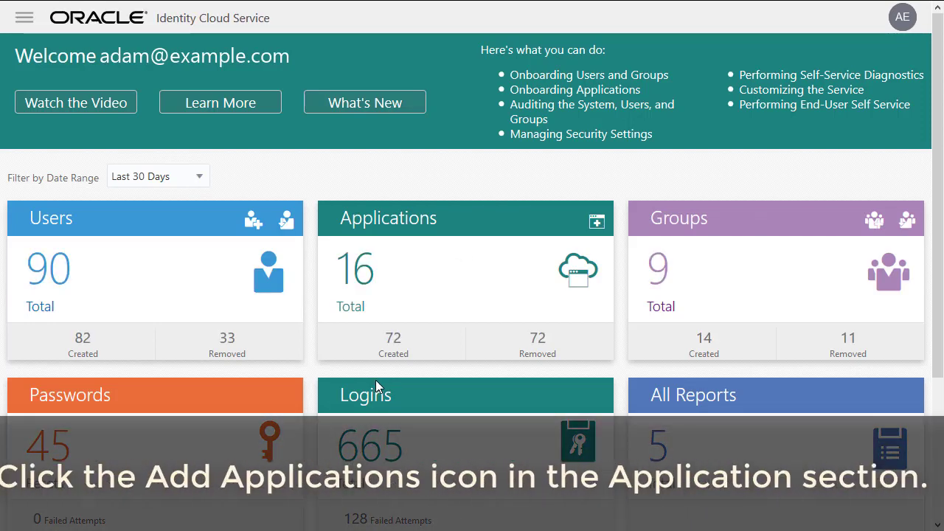
{"action": "left_click", "coordinate": [595, 222]}
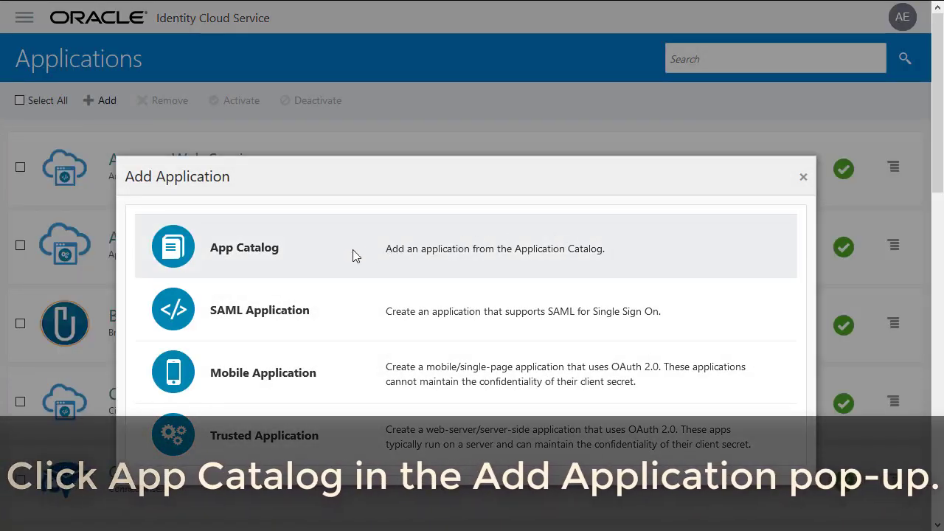
Search the App Catalog for box, add the Box application, and continue to SSO configuration.
{"action": "left_click", "coordinate": [244, 253]}
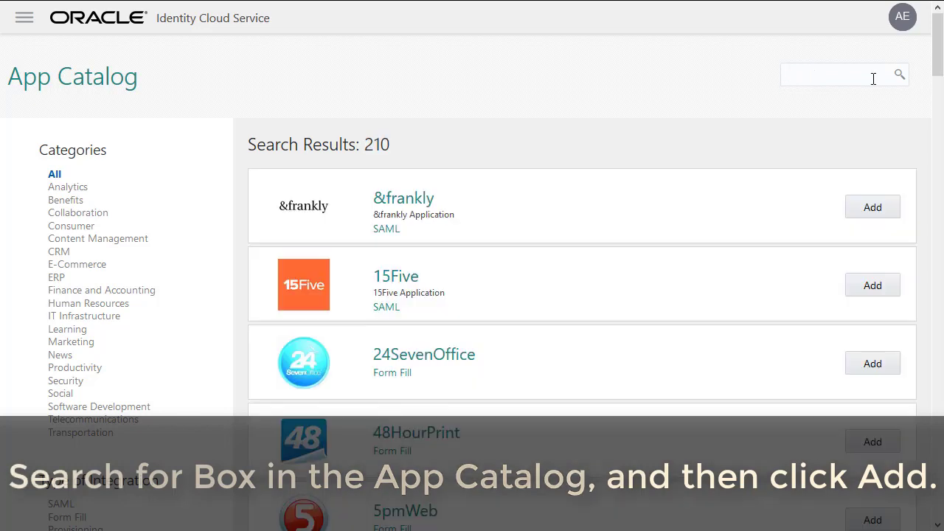
{"action": "left_click", "coordinate": [873, 77]}
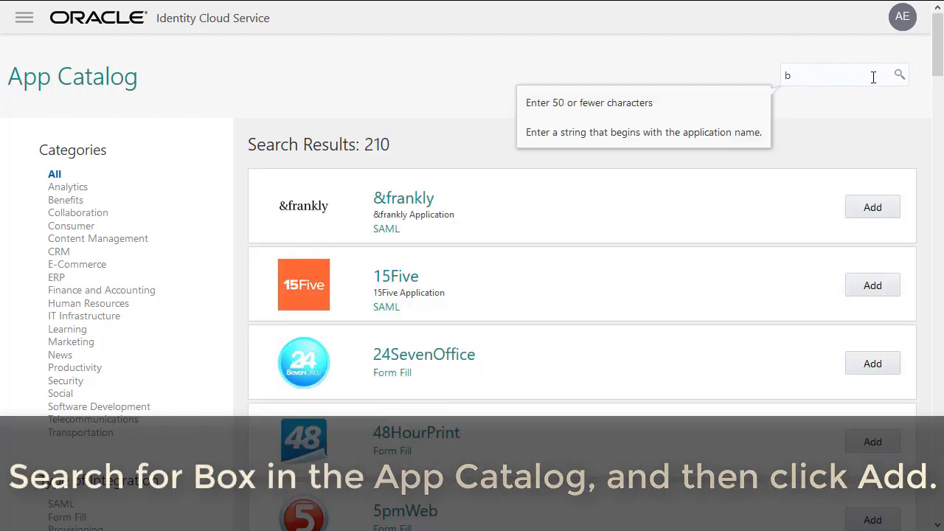
{"action": "left_click", "coordinate": [900, 78]}
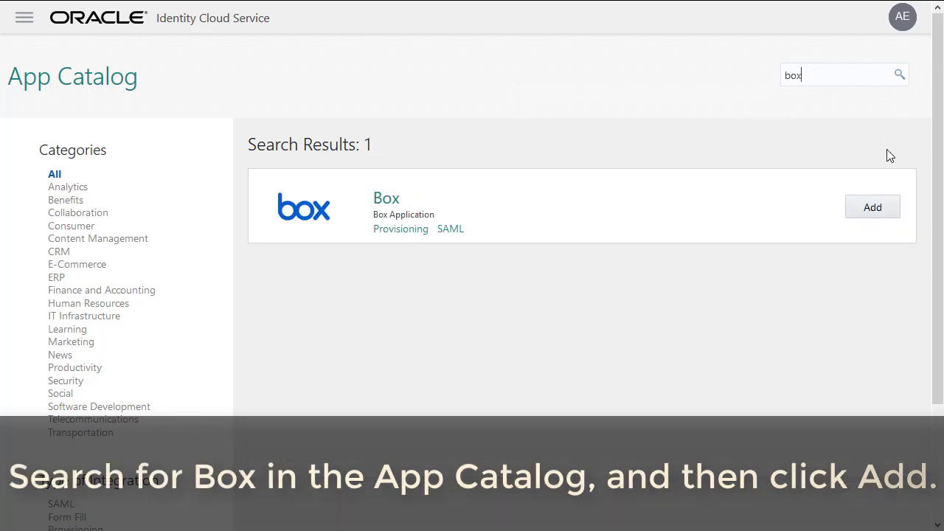
{"action": "left_click", "coordinate": [878, 207]}
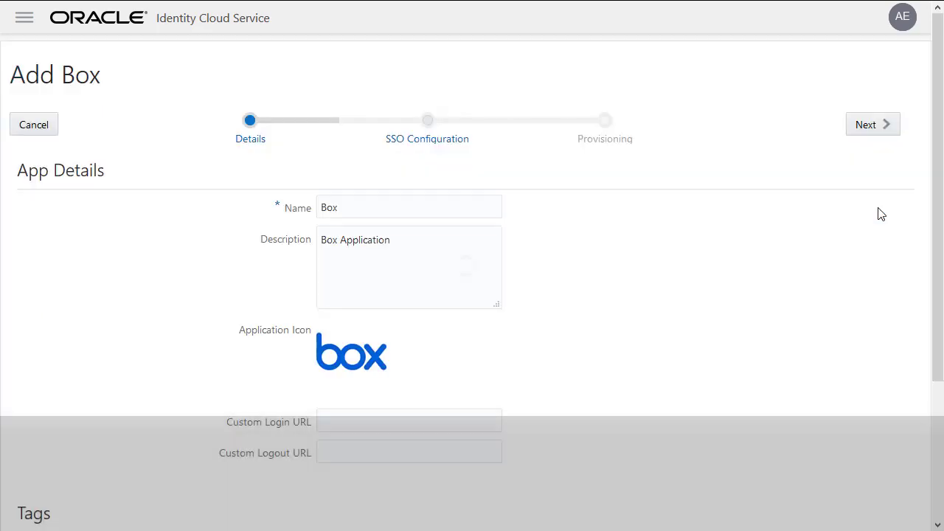
{"action": "left_click", "coordinate": [880, 132]}
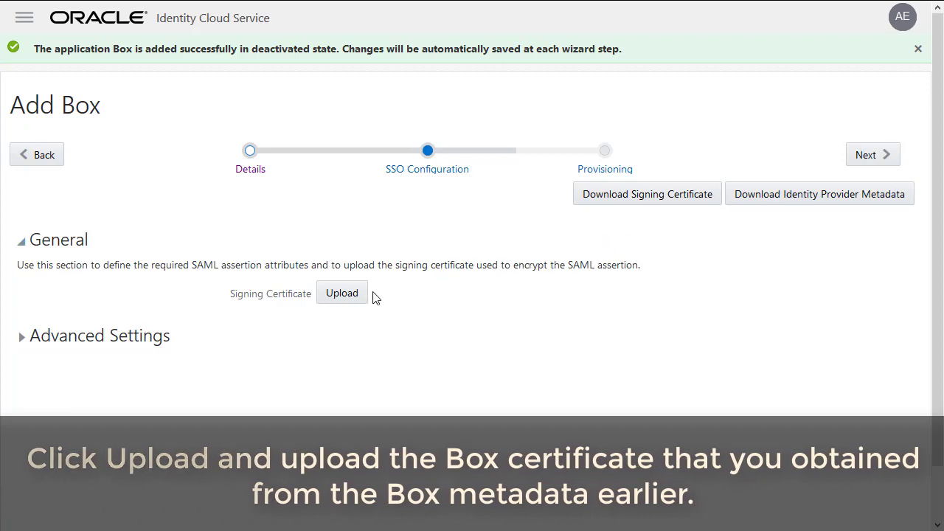
Upload Box_SP_Cert.pem as Box's signing certificate and advance to Provisioning.
{"action": "left_click", "coordinate": [337, 269]}
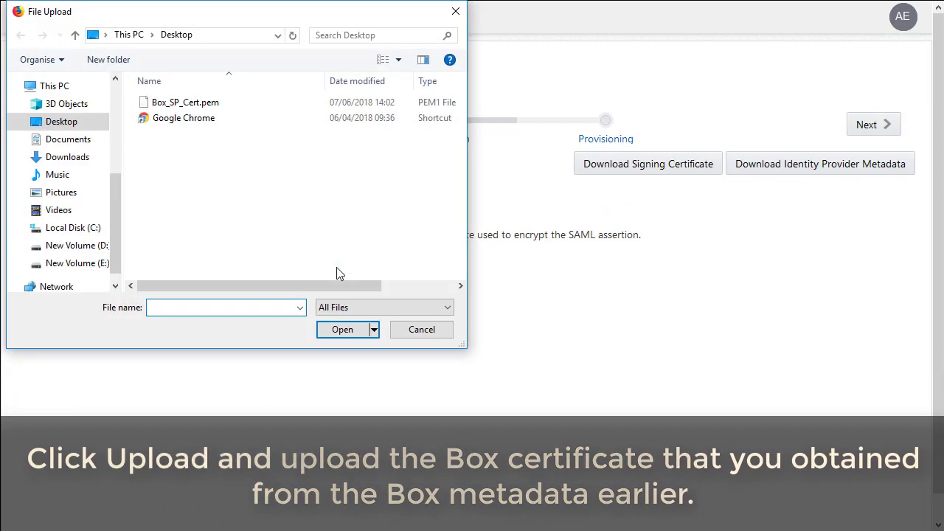
{"action": "left_click", "coordinate": [189, 107]}
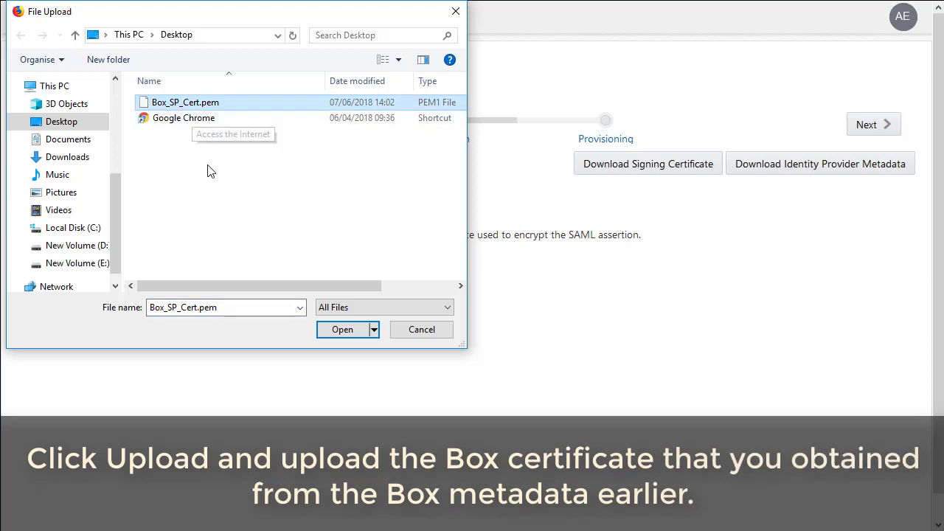
{"action": "left_click", "coordinate": [333, 330]}
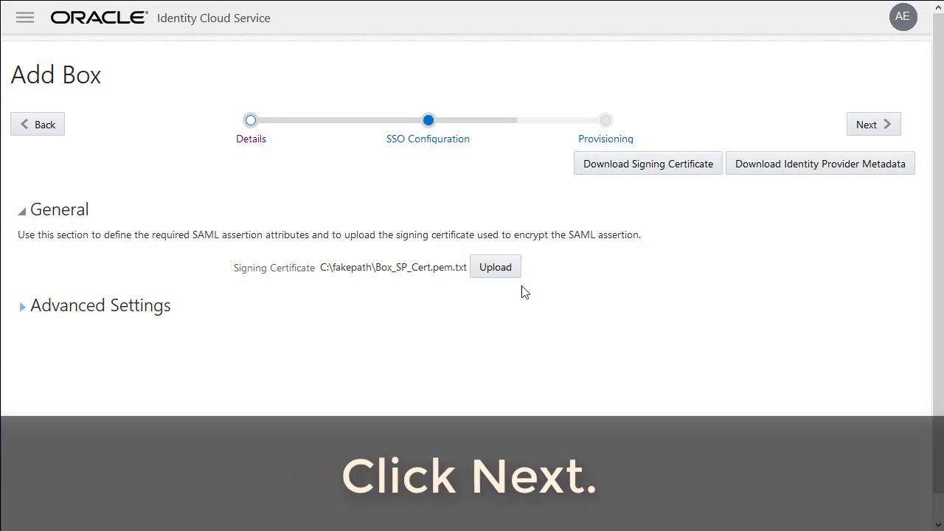
{"action": "left_click", "coordinate": [870, 128]}
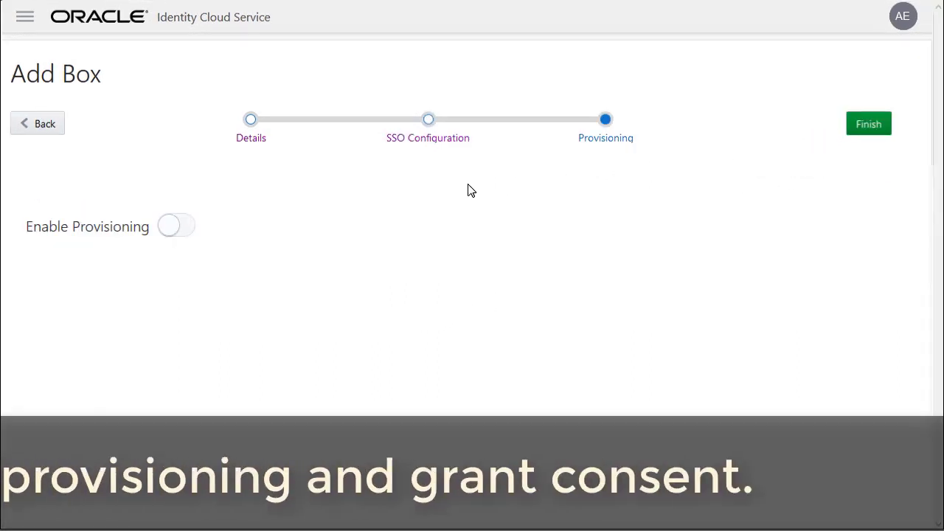
Enable provisioning for Box, accept the consent terms, and launch Authorize with Box.
{"action": "left_click", "coordinate": [167, 228]}
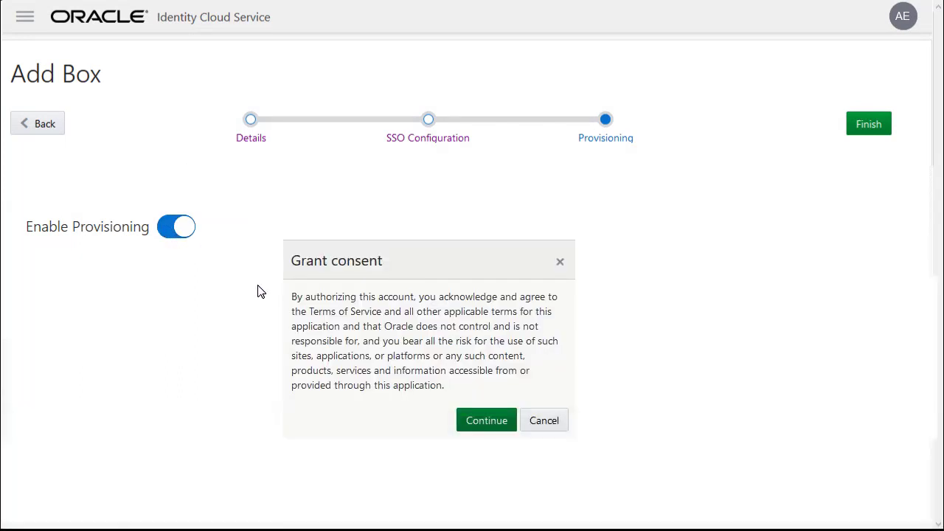
{"action": "left_click", "coordinate": [474, 427]}
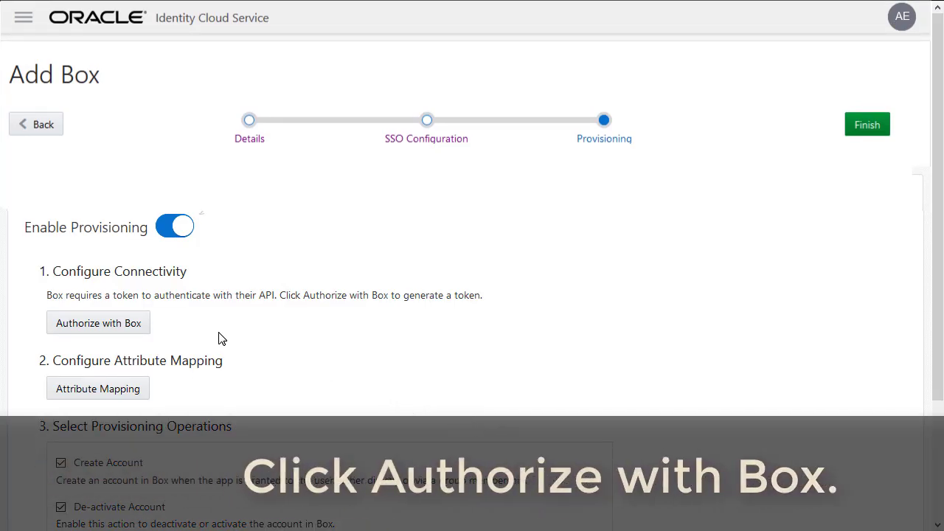
{"action": "left_click", "coordinate": [102, 328]}
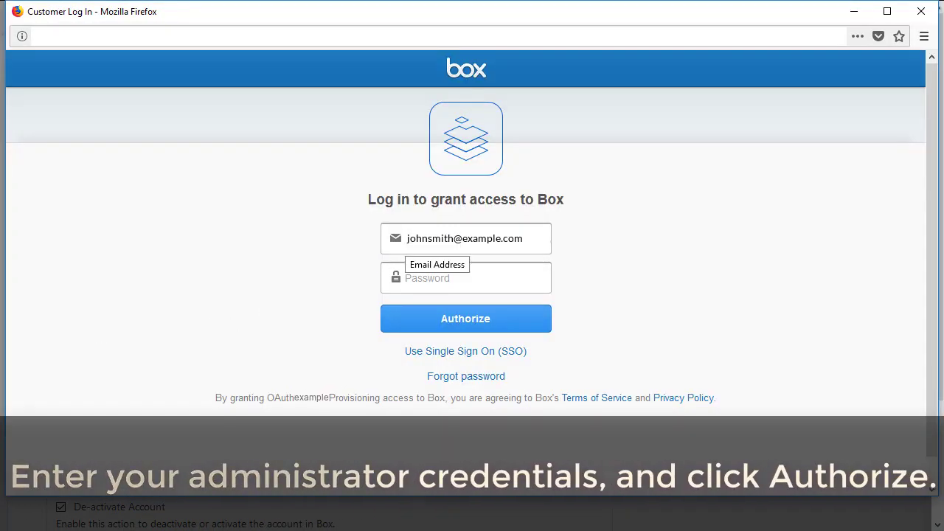
Authorize Box with the administrator credentials and grant Identity Cloud Service provisioning access.
{"action": "key", "text": "ctrl+v"}
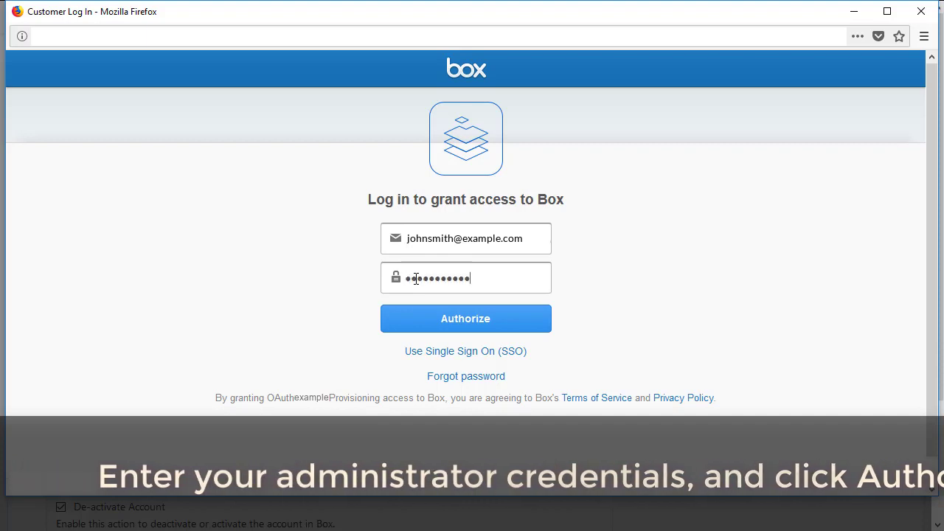
{"action": "left_click", "coordinate": [454, 322]}
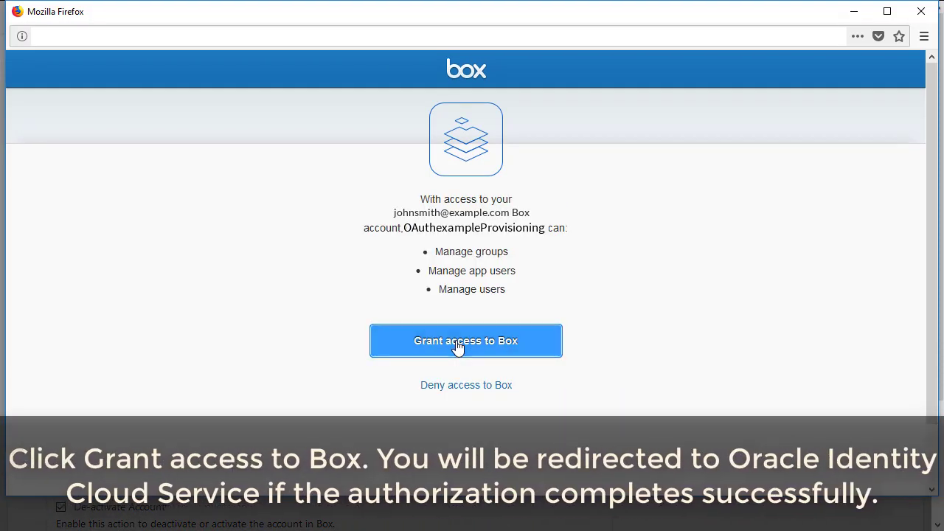
{"action": "left_click", "coordinate": [458, 345]}
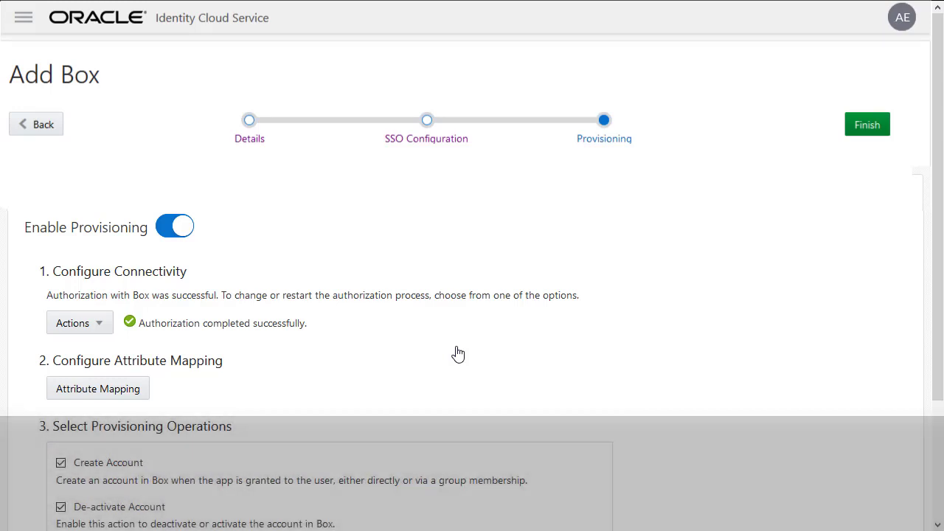
Turn on Enable Synchronization for Box and finish the application wizard.
{"action": "scroll", "coordinate": [457, 354], "scroll_direction": "down", "scroll_amount": 2}
{"action": "scroll", "coordinate": [457, 354], "scroll_direction": "down", "scroll_amount": 1}
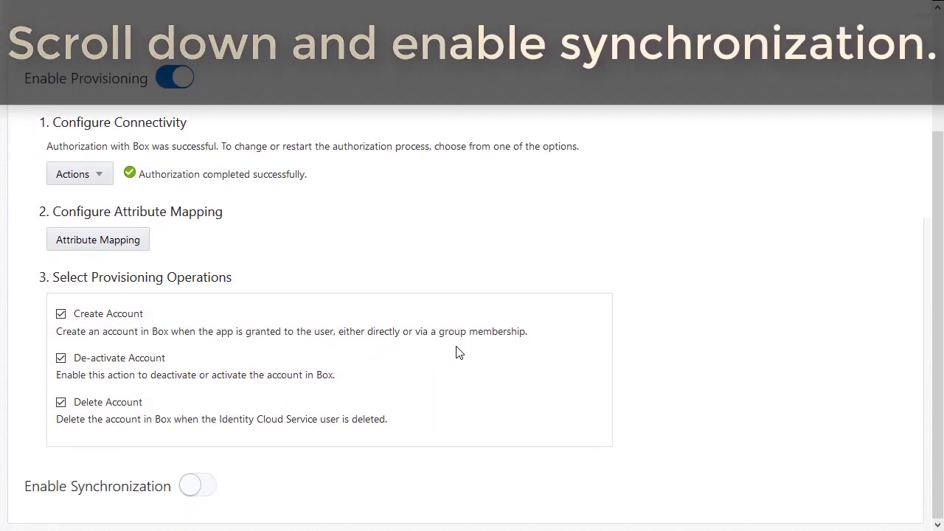
{"action": "left_click", "coordinate": [197, 486]}
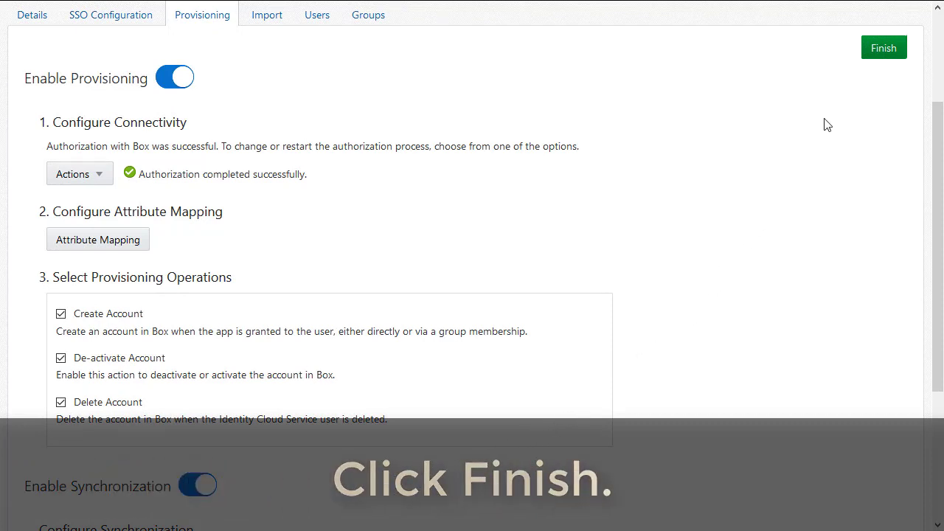
{"action": "left_click", "coordinate": [880, 53]}
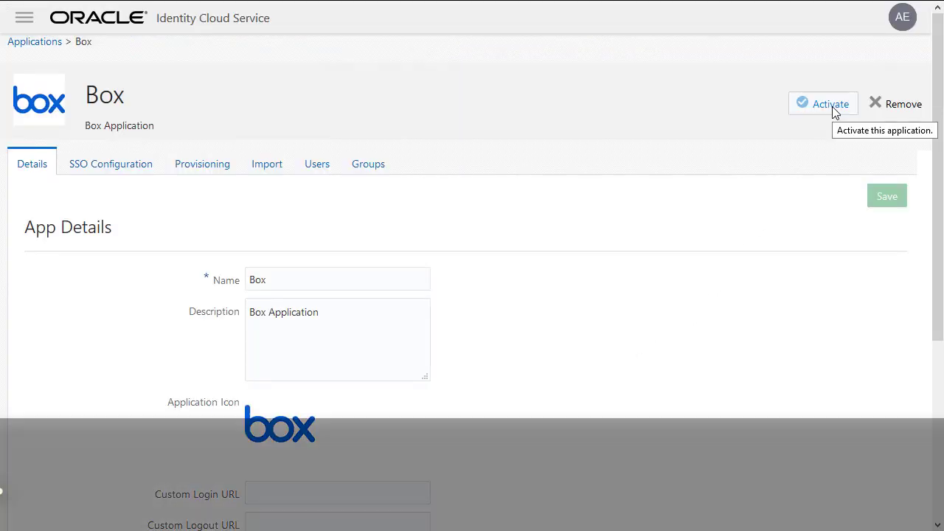
Activate the Box application, confirm it, and go to its Import page.
{"action": "left_click", "coordinate": [833, 108]}
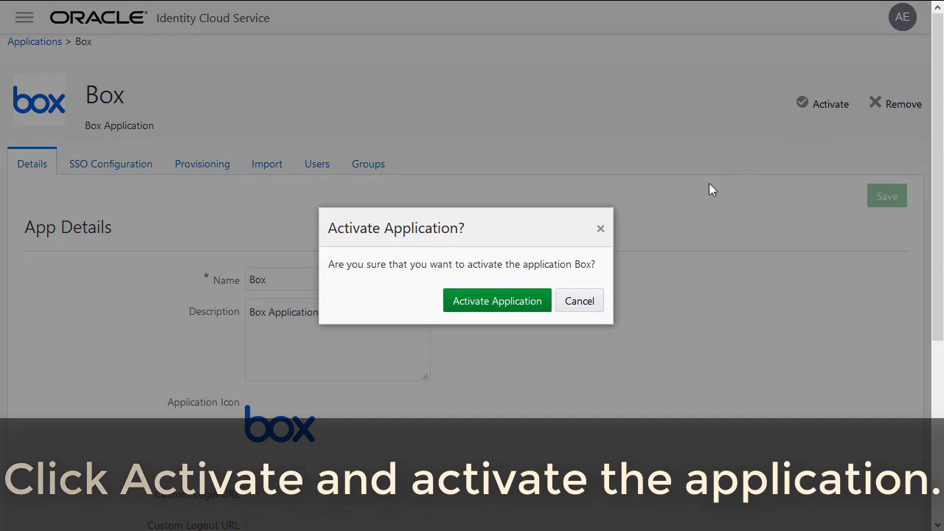
{"action": "left_click", "coordinate": [498, 306]}
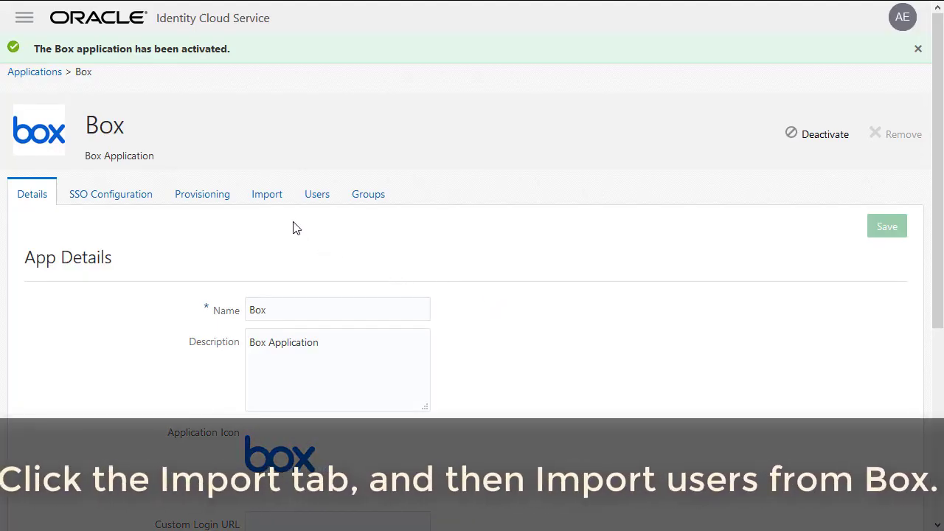
{"action": "left_click", "coordinate": [268, 190]}
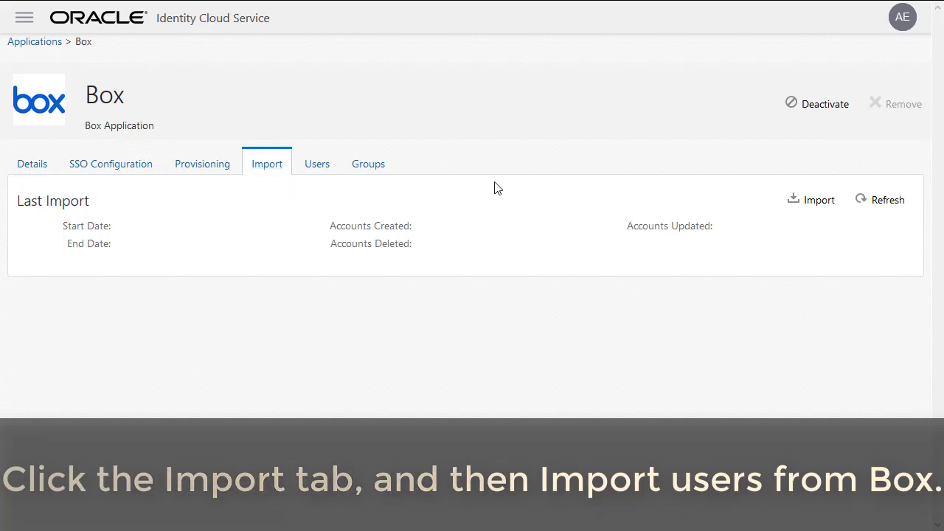
Import the Box accounts, confirm linking the exact-match account, and show the Box Users list.
{"action": "left_click", "coordinate": [825, 209]}
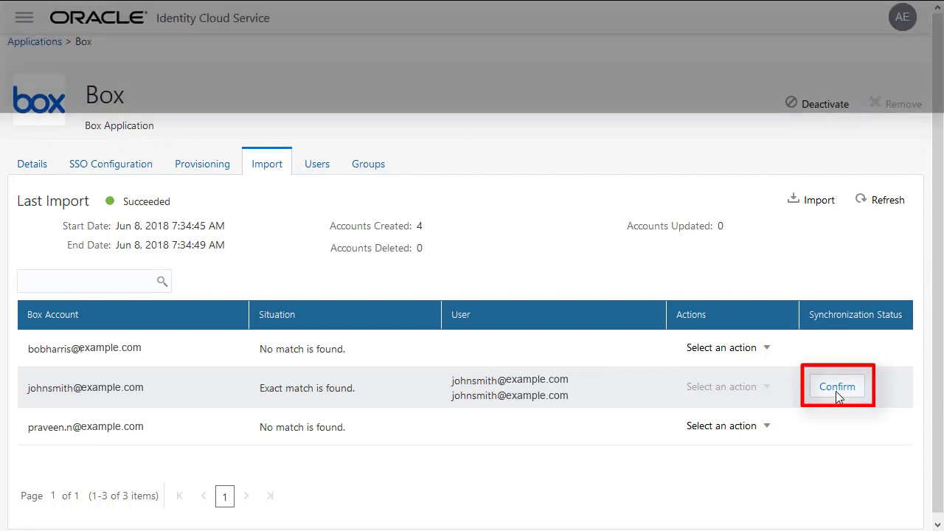
{"action": "left_click", "coordinate": [837, 396]}
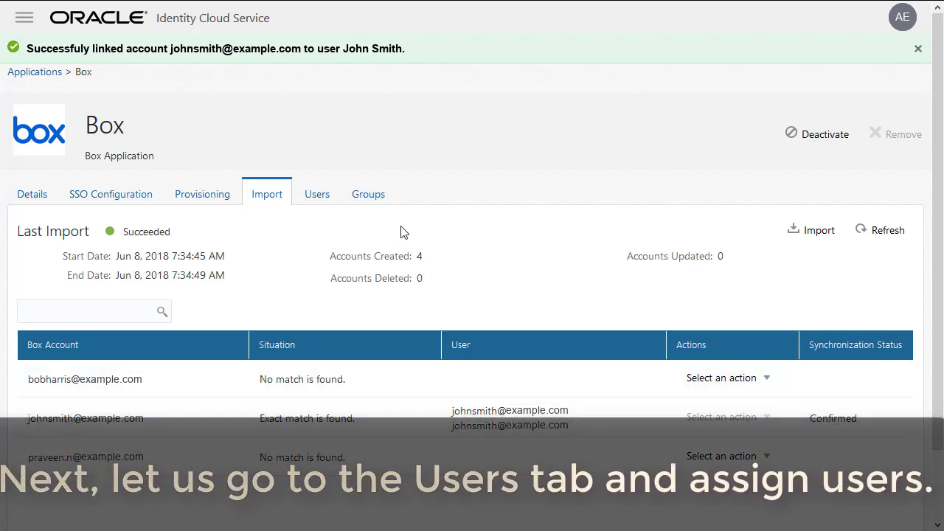
{"action": "left_click", "coordinate": [317, 194]}
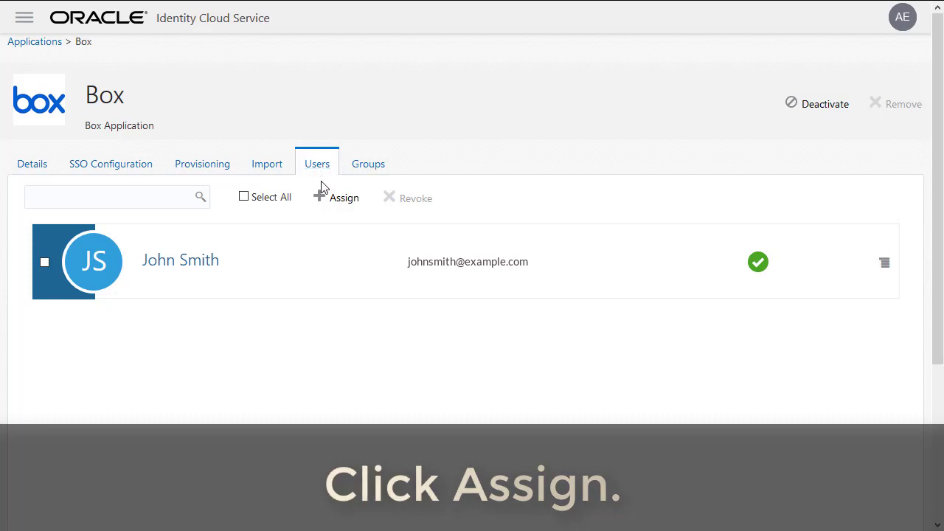
Assign the only listed user to Box through the Assign Users dialog.
{"action": "left_click", "coordinate": [320, 197]}
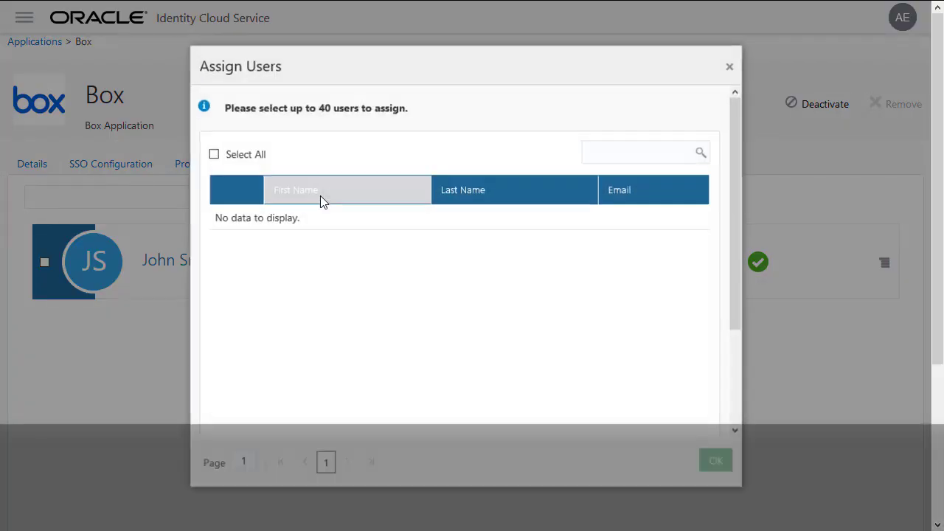
{"action": "left_click", "coordinate": [233, 221]}
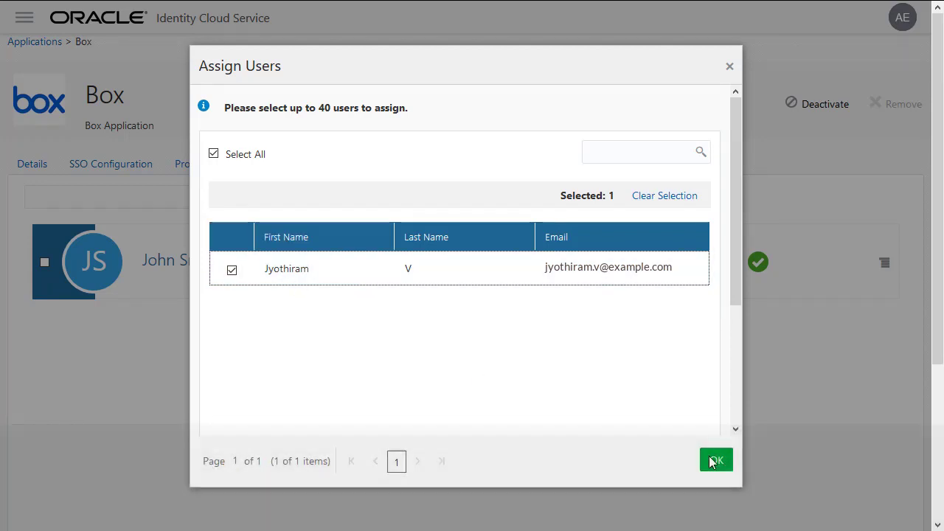
{"action": "left_click", "coordinate": [724, 469]}
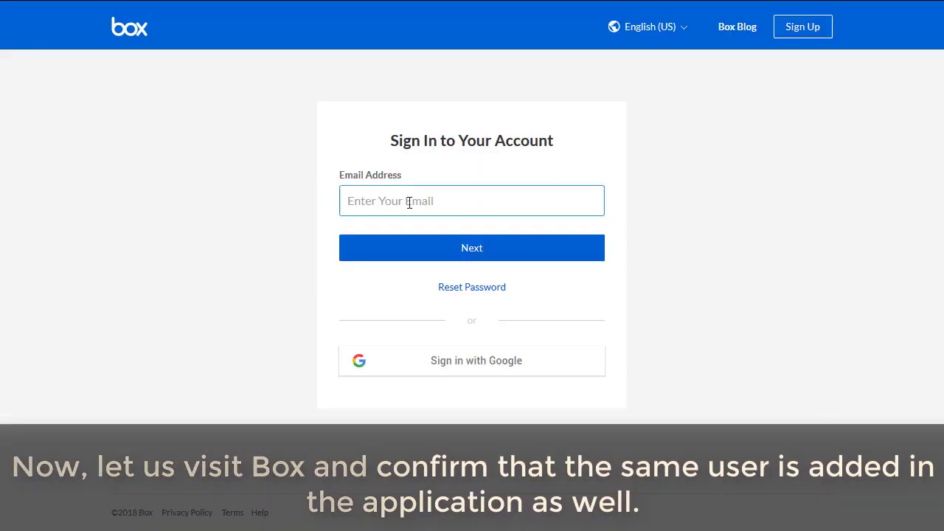
Log in to Box with the account password and show the Admin Console's Managed Users list.
{"action": "left_click", "coordinate": [473, 249]}
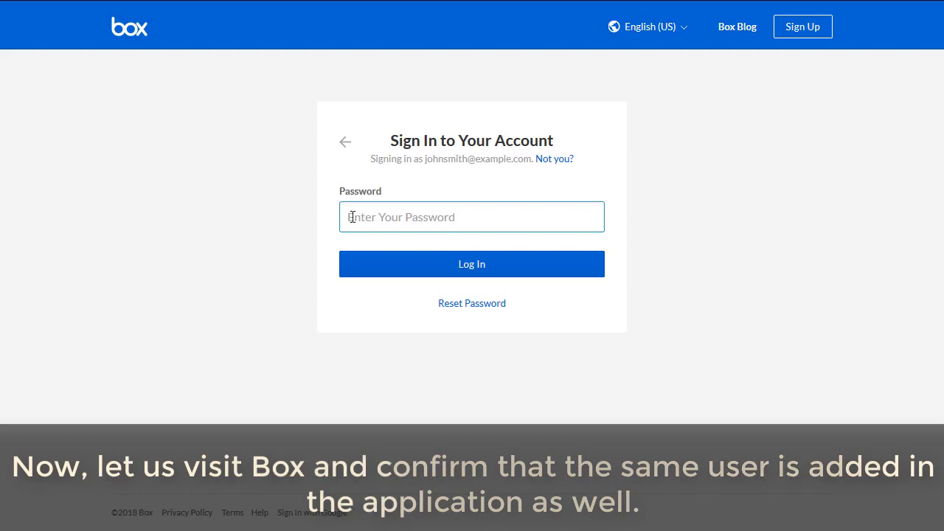
{"action": "type", "text": "••••••••••••"}
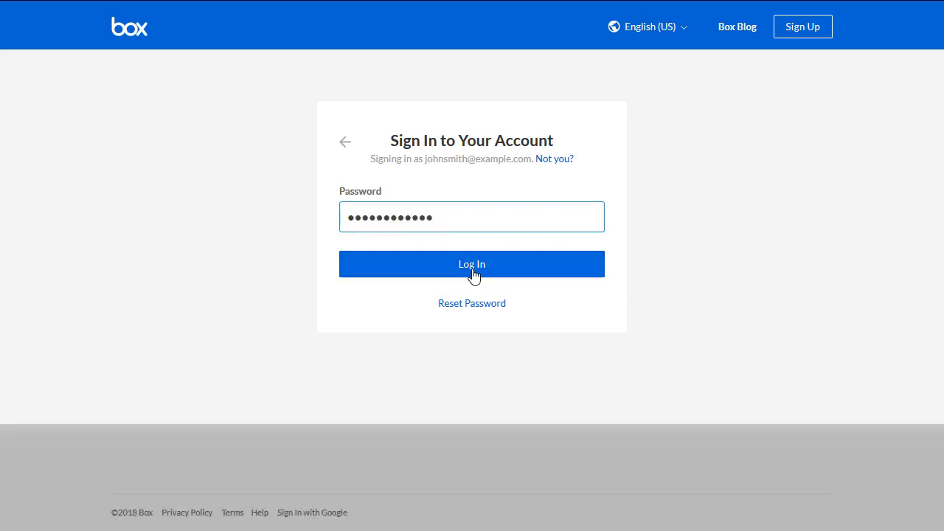
{"action": "left_click", "coordinate": [472, 279]}
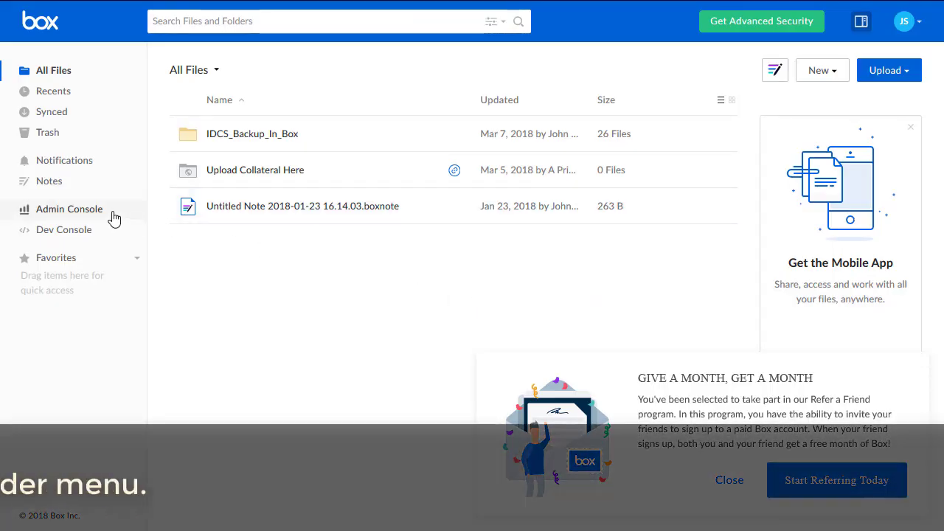
{"action": "left_click", "coordinate": [69, 210]}
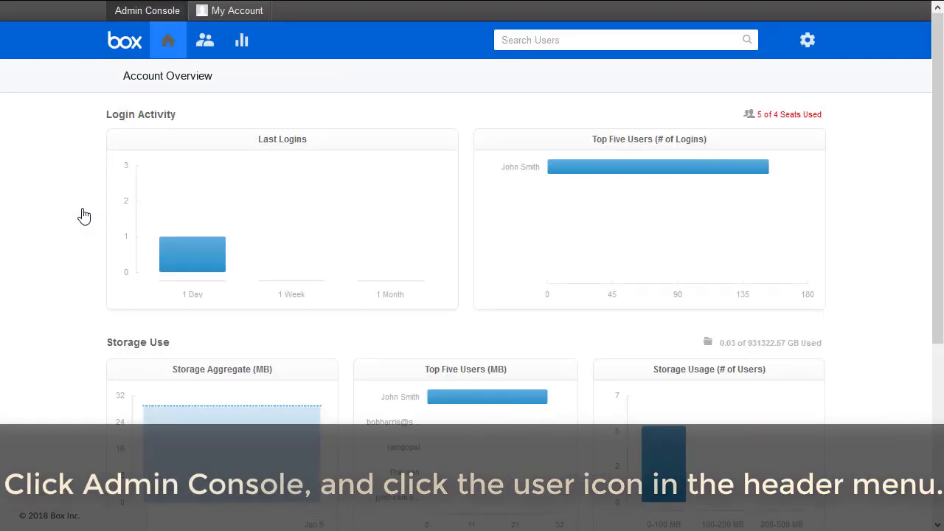
{"action": "left_click", "coordinate": [206, 44]}
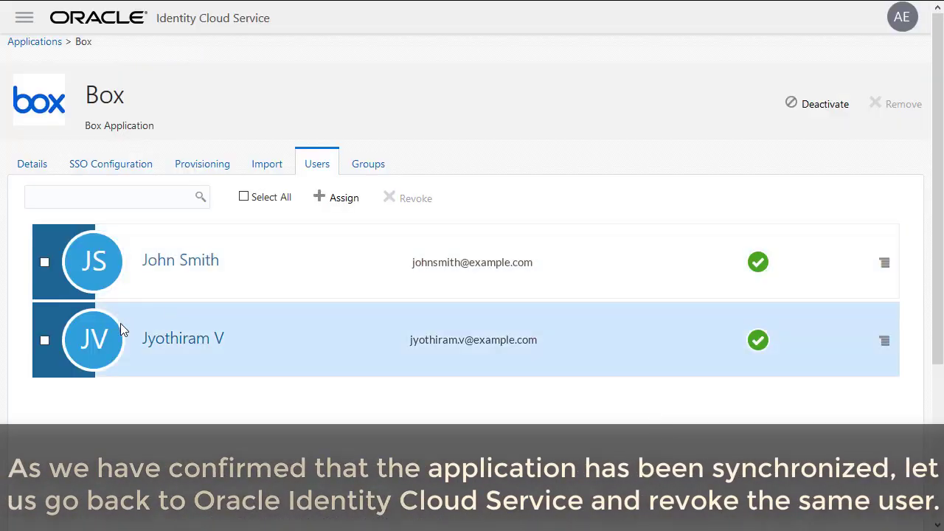
Select the second assigned user and revoke their Box access, confirming with Revoke User.
{"action": "left_click", "coordinate": [44, 342]}
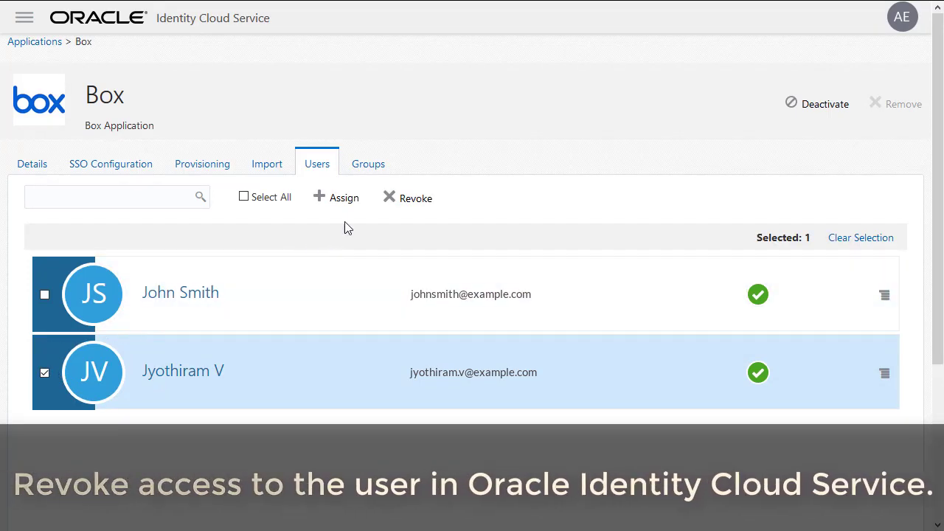
{"action": "left_click", "coordinate": [390, 201]}
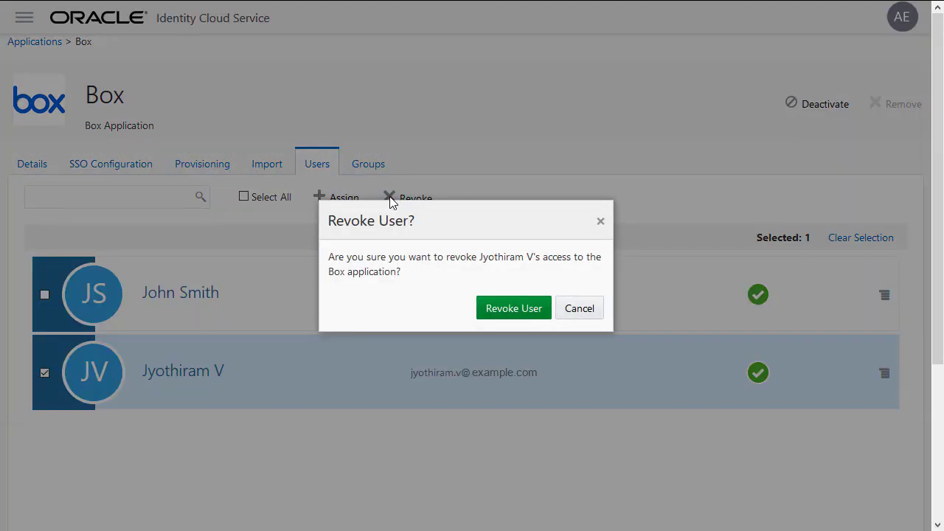
{"action": "left_click", "coordinate": [520, 314]}
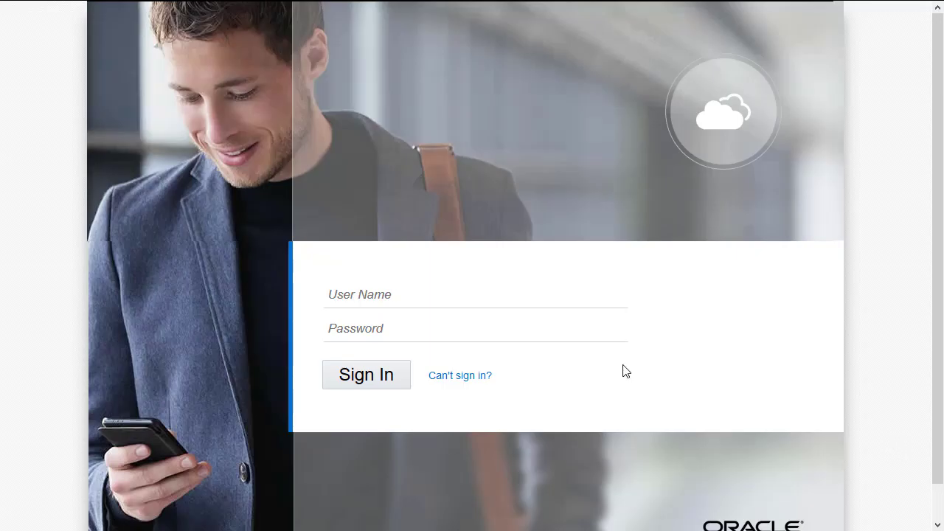
Sign in to Identity Cloud Service with the assigned user's email and launch Box from My Apps.
{"action": "left_click", "coordinate": [344, 295]}
{"action": "type", "text": "johnsmith@example.com"}
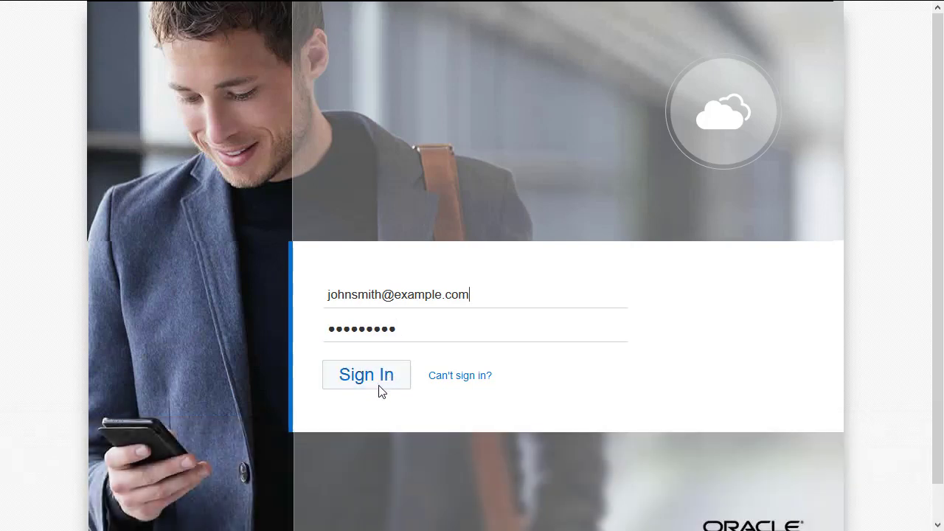
{"action": "left_click", "coordinate": [379, 385]}
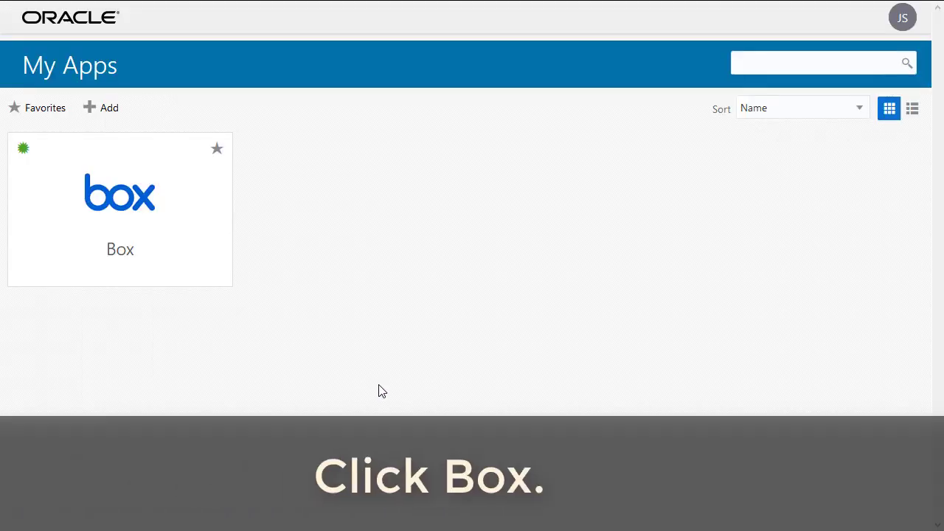
{"action": "left_click", "coordinate": [120, 251]}
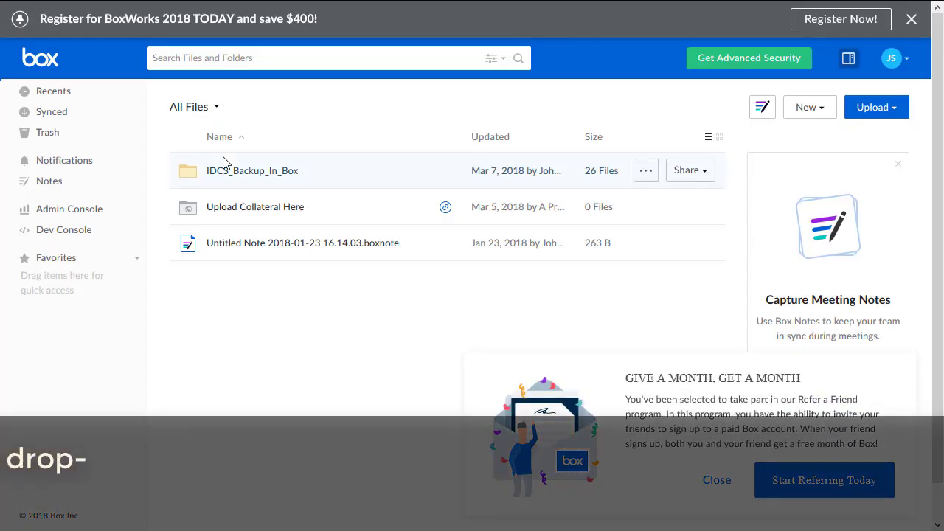
Open the signed-in Box account's avatar menu.
{"action": "left_click", "coordinate": [907, 63]}
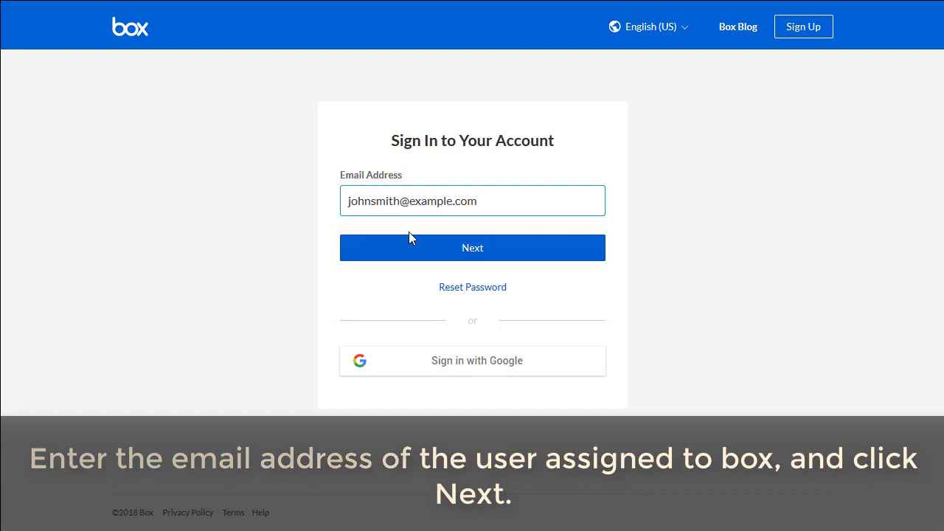
Sign in to Box via SSO with the Oracle account, then open My Profile to confirm the identity.
{"action": "left_click", "coordinate": [507, 254]}
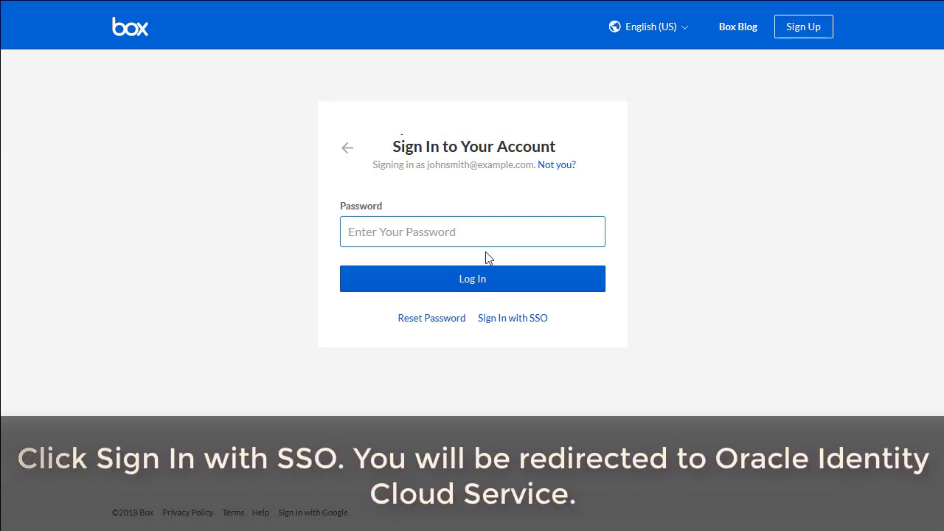
{"action": "left_click", "coordinate": [509, 318]}
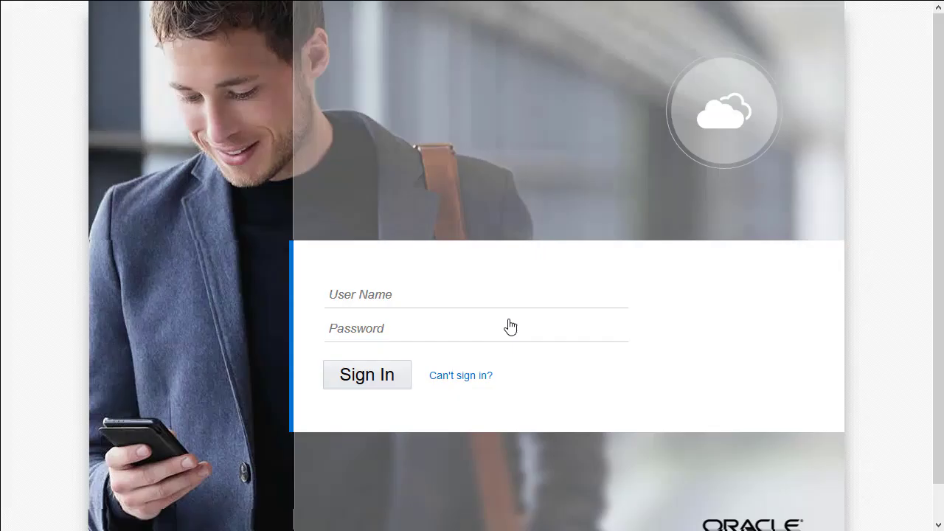
{"action": "left_click", "coordinate": [337, 294]}
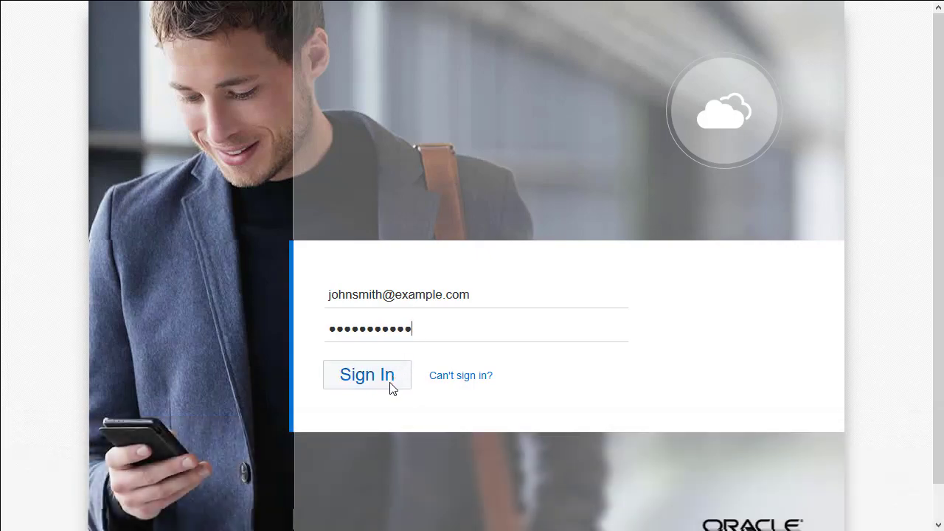
{"action": "left_click", "coordinate": [367, 374]}
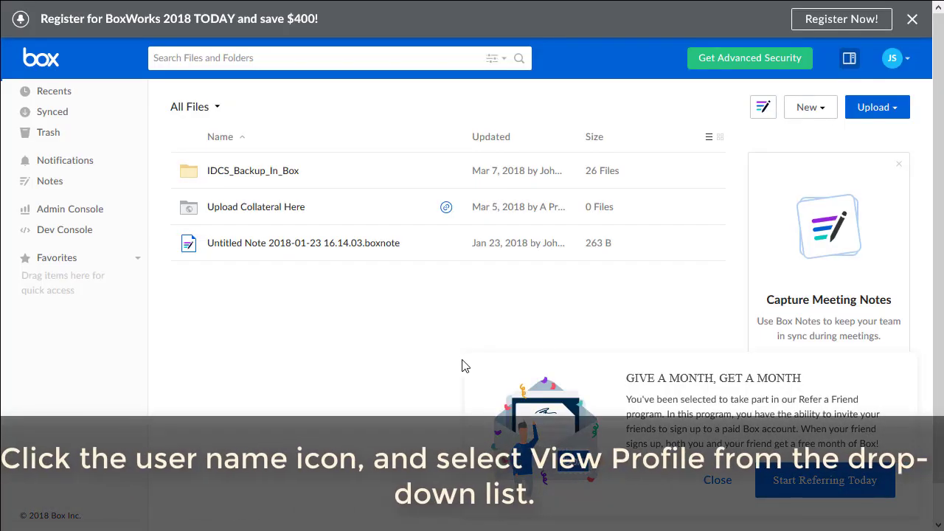
{"action": "left_click", "coordinate": [906, 64]}
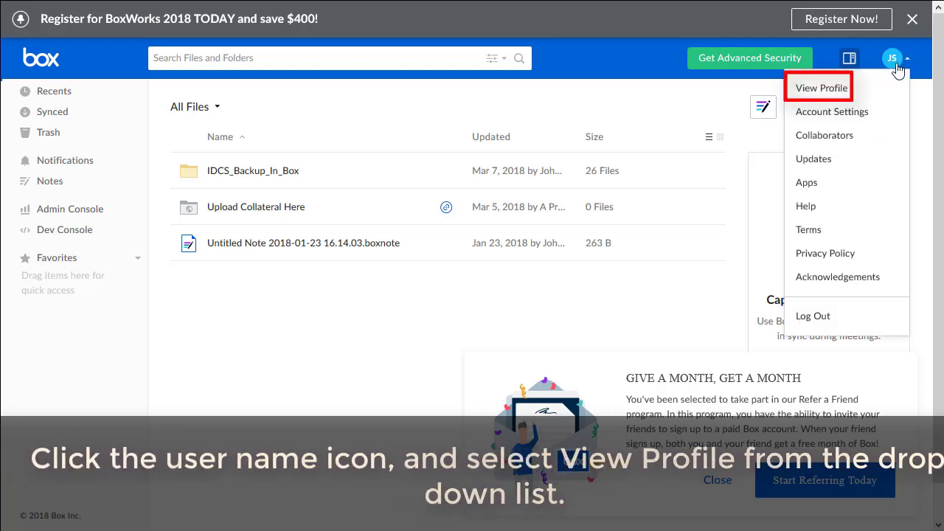
{"action": "left_click", "coordinate": [821, 91]}
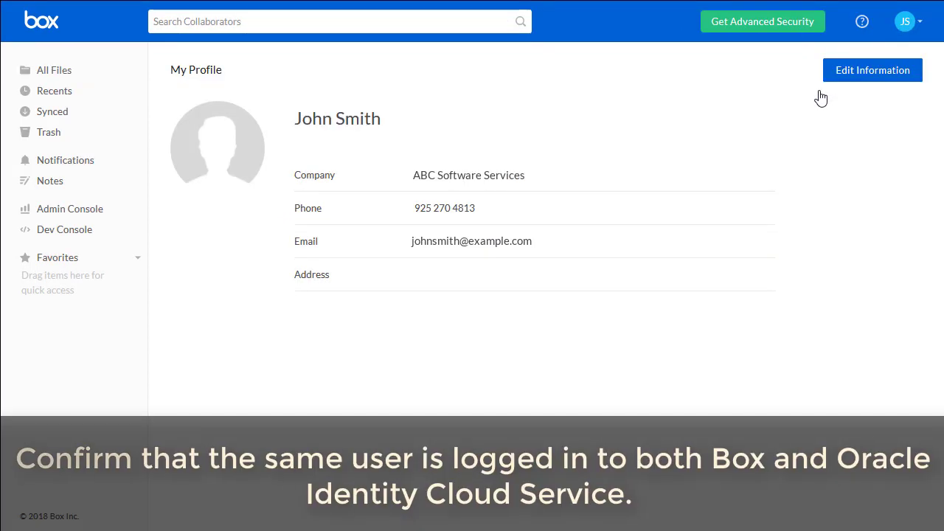